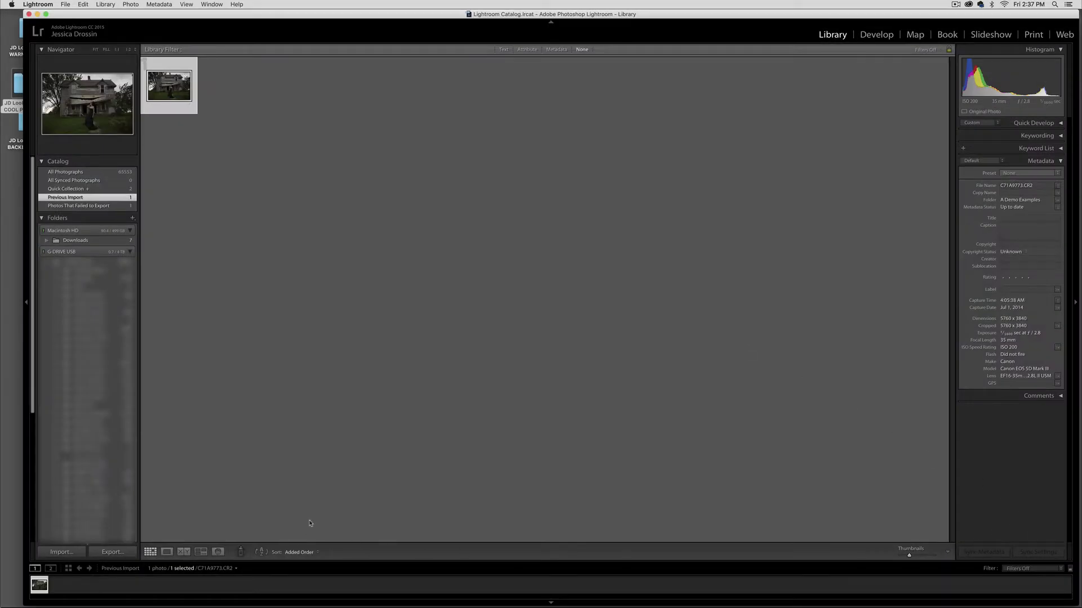
- Switch to the Develop module to edit photo C71A9773.CR2
left_click(868, 36)
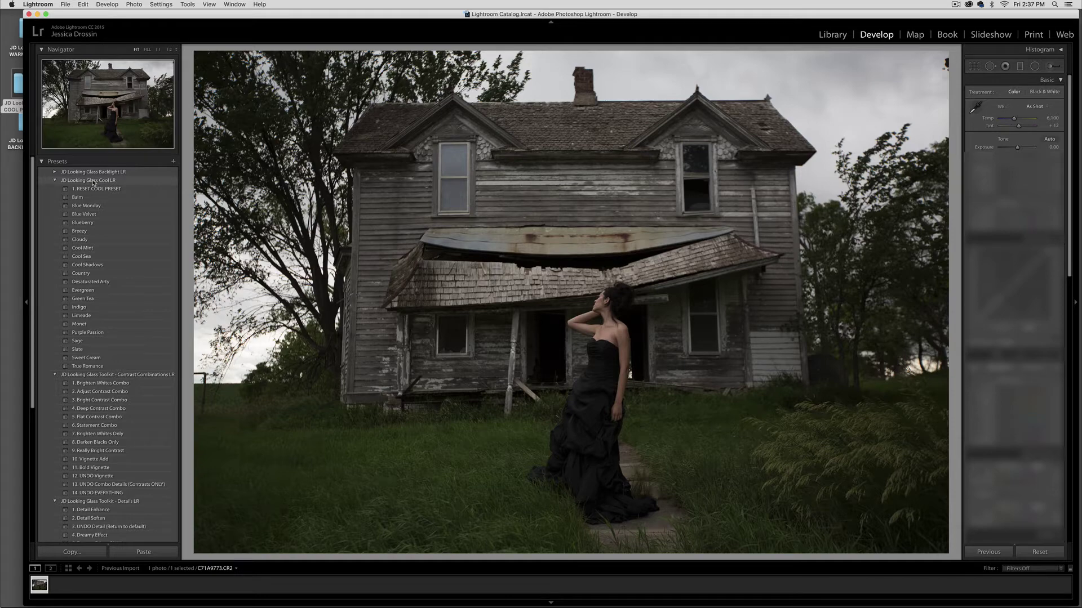
- Preview the JD Looking Glass Cool presets from Balm through Desaturated Arty
left_click(85, 199)
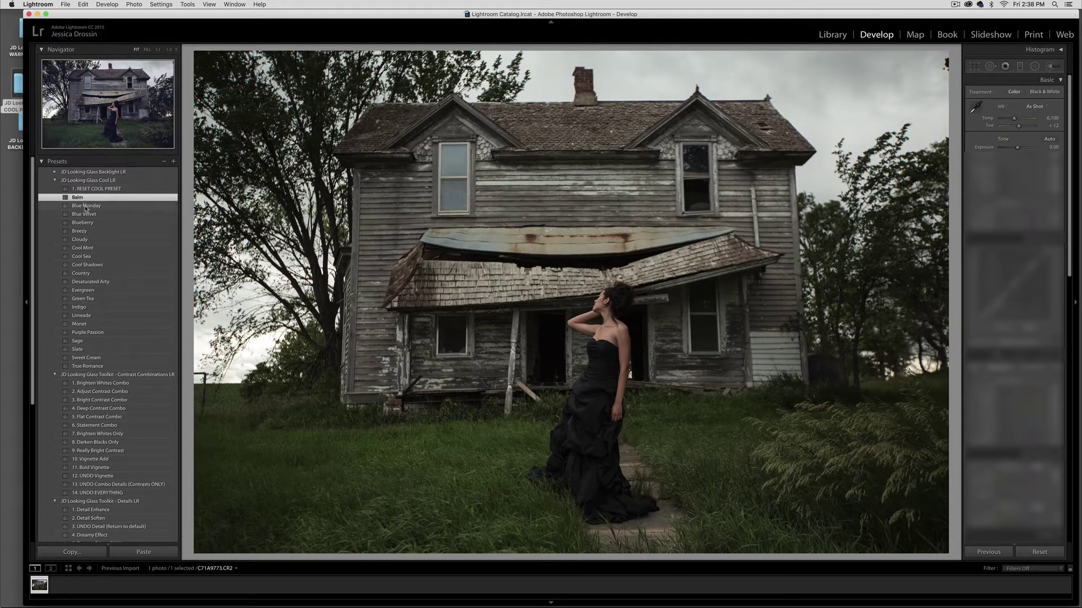
left_click(85, 206)
left_click(85, 215)
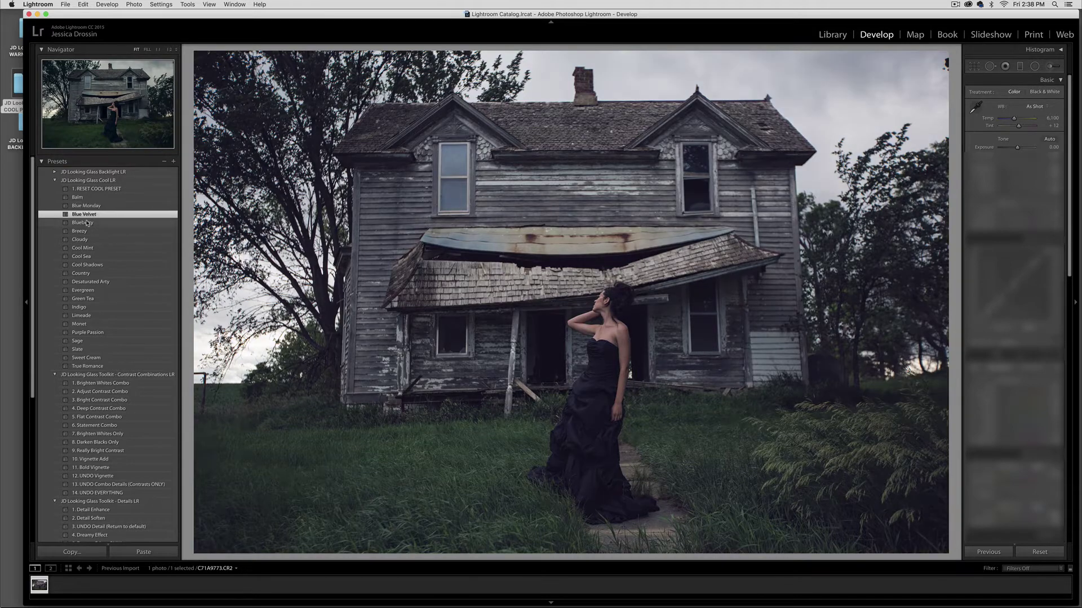
left_click(87, 224)
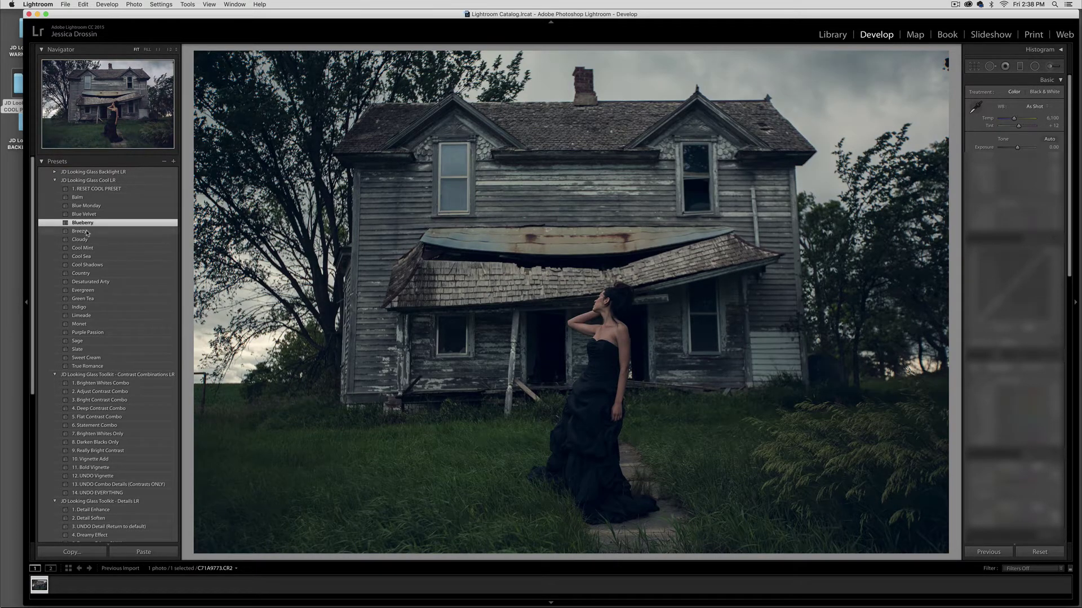
left_click(87, 232)
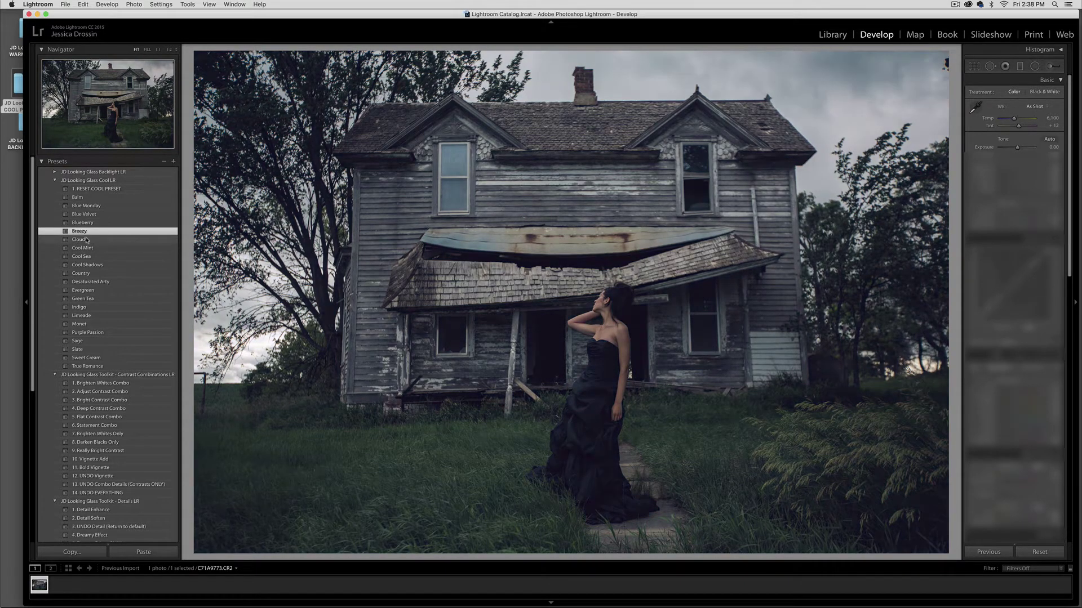
left_click(87, 241)
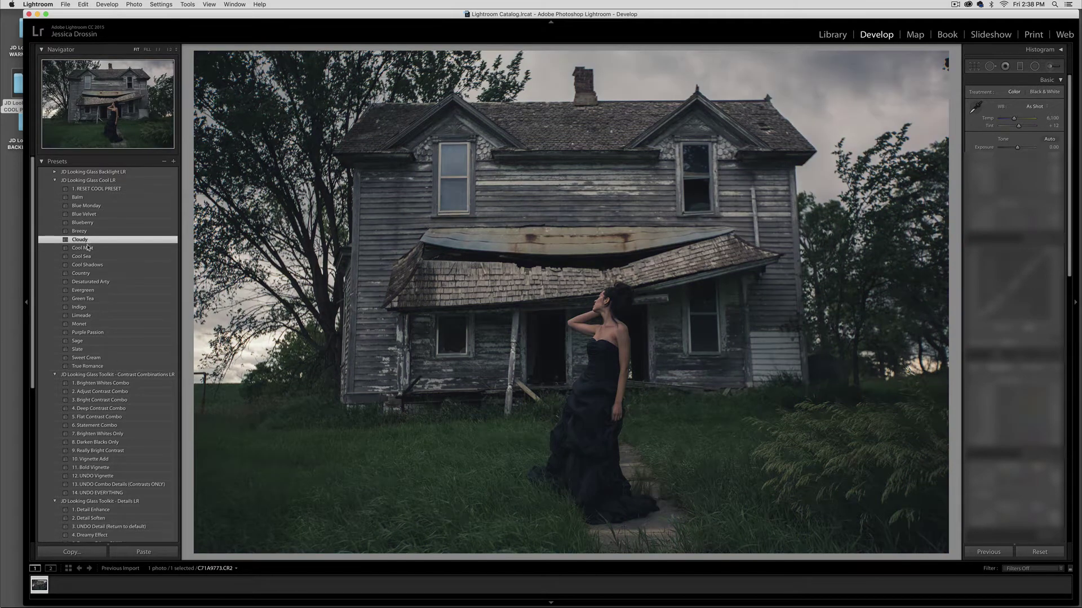
left_click(88, 249)
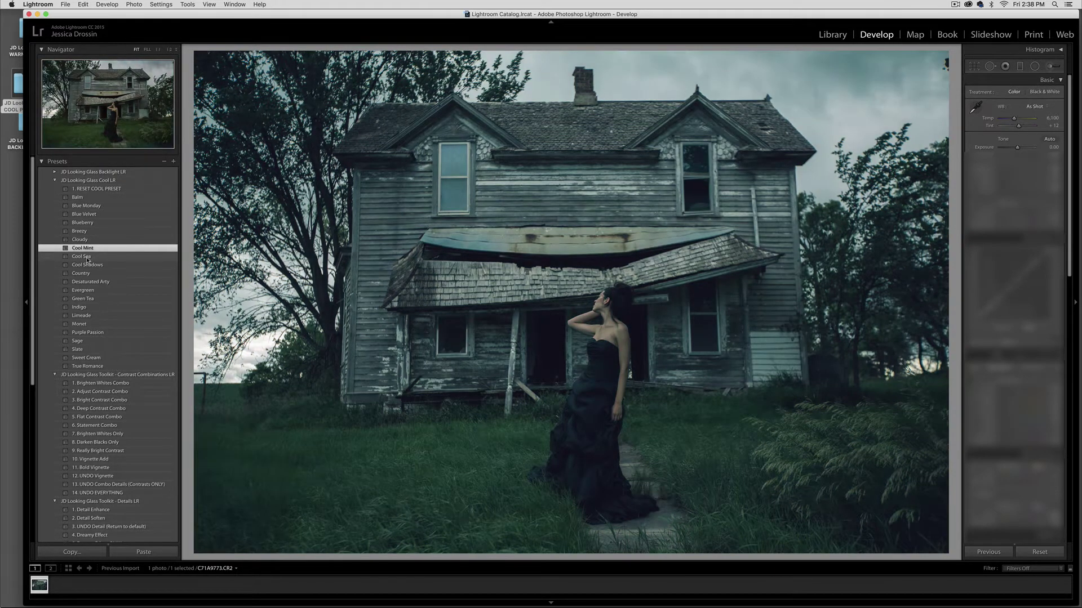
left_click(88, 258)
left_click(88, 265)
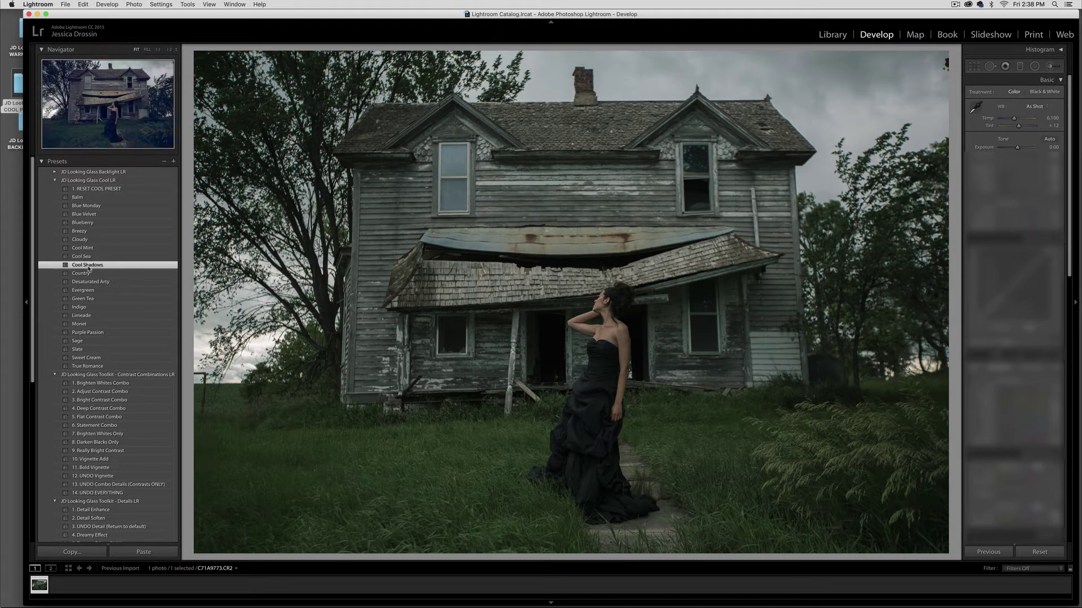
left_click(89, 275)
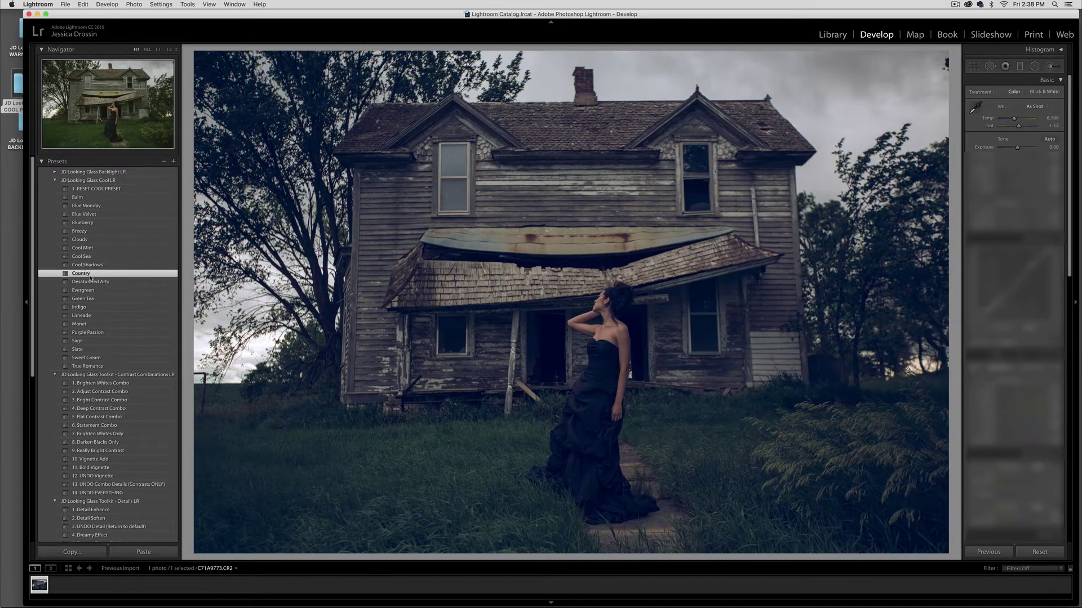
left_click(90, 283)
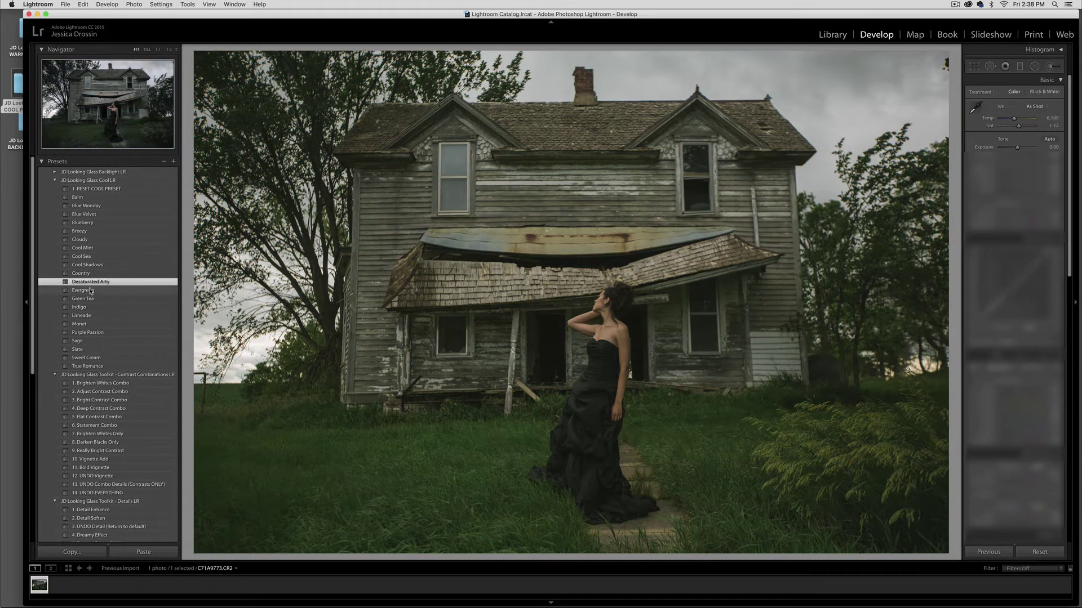
- Preview Evergreen through Sweet Cream, finishing with True Romance applied
left_click(91, 291)
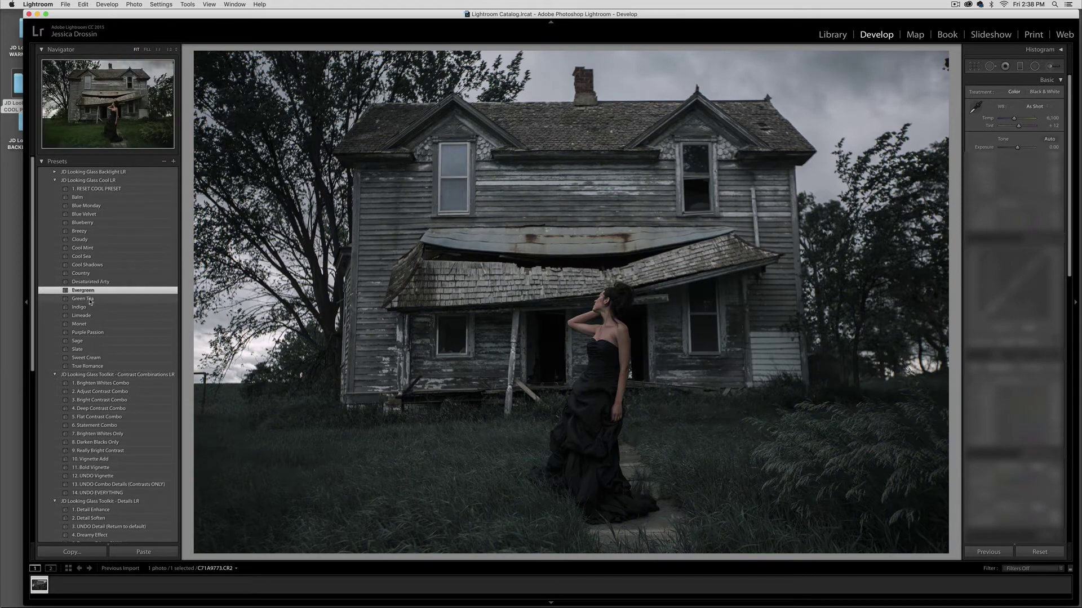
left_click(91, 299)
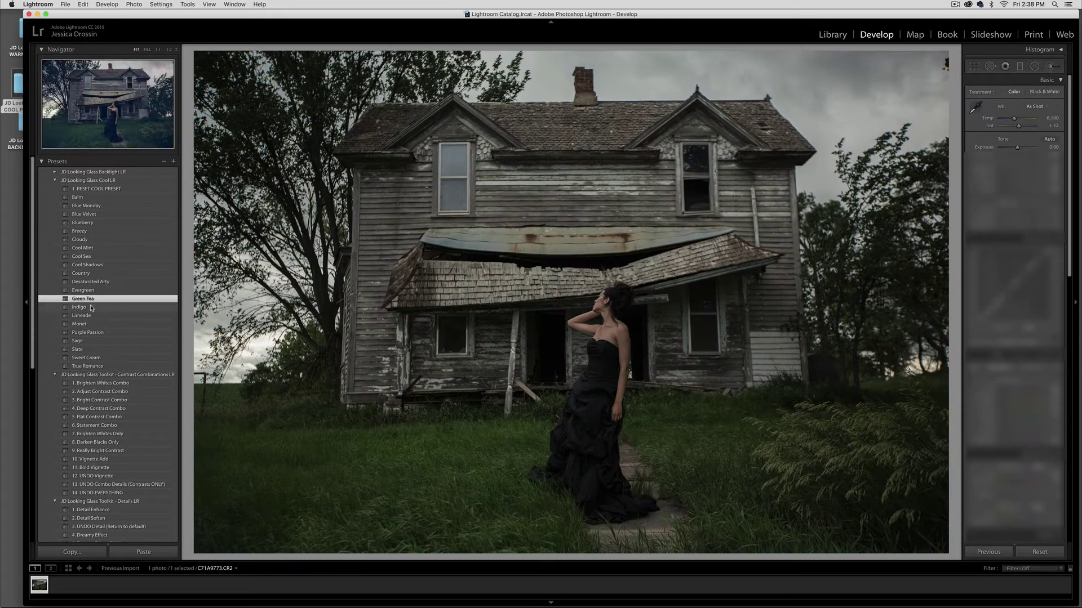
left_click(90, 308)
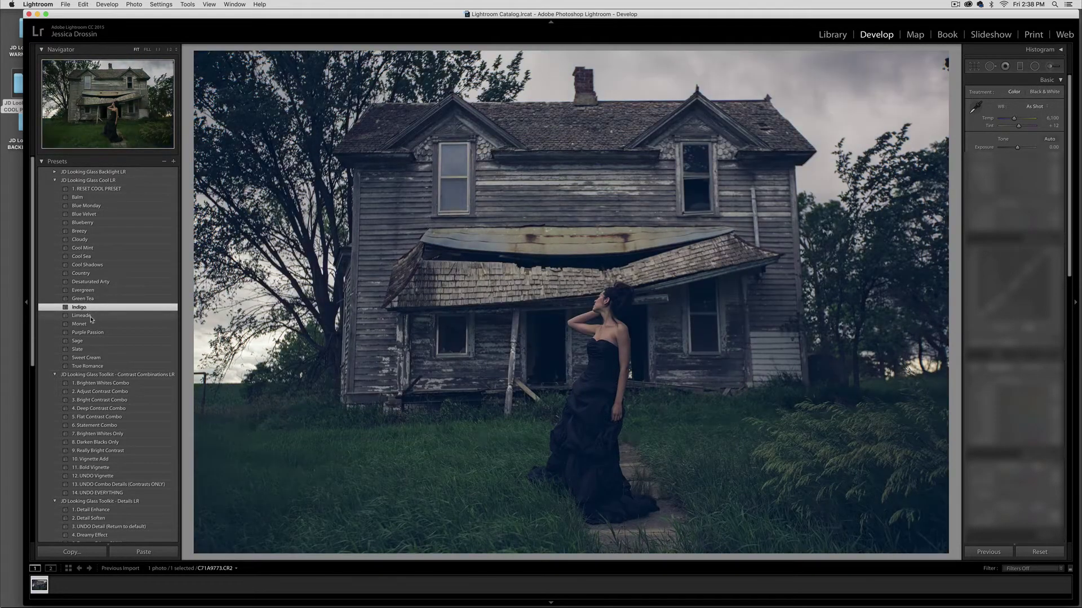
left_click(91, 318)
left_click(91, 325)
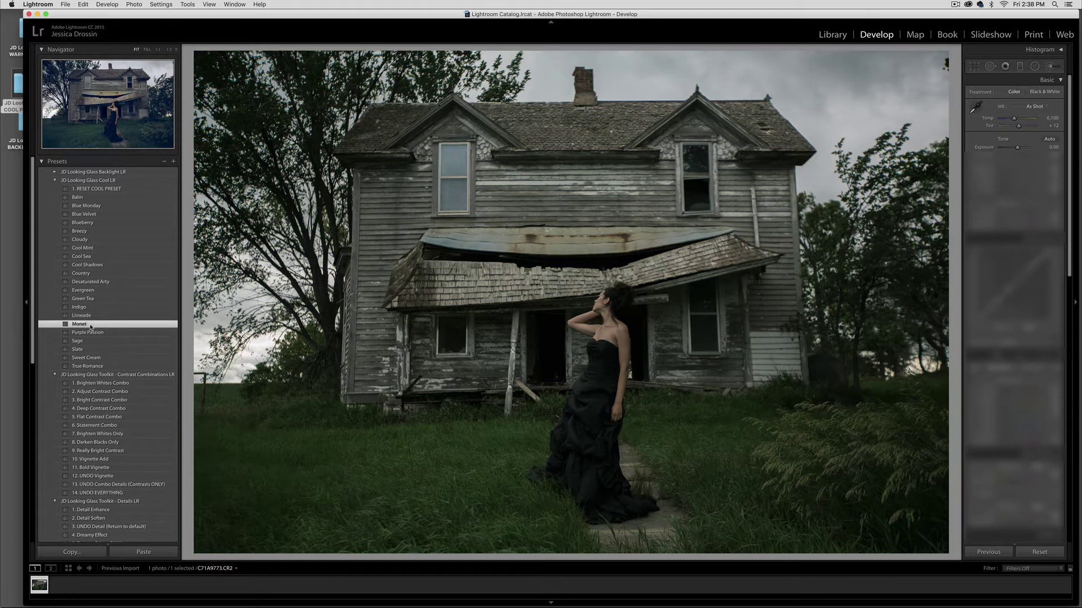
left_click(91, 333)
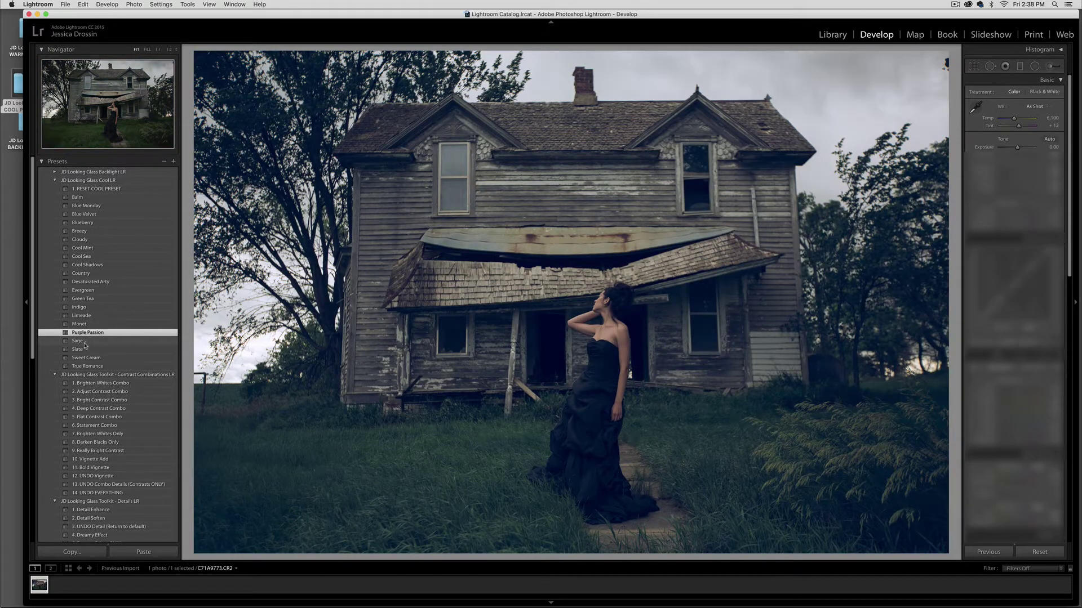
left_click(83, 342)
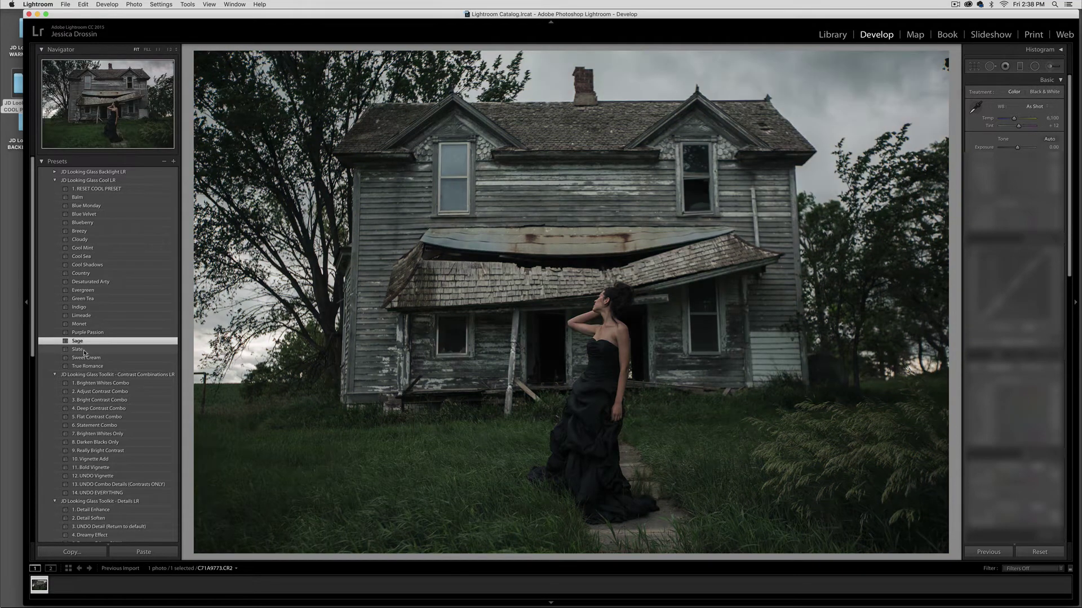
left_click(84, 351)
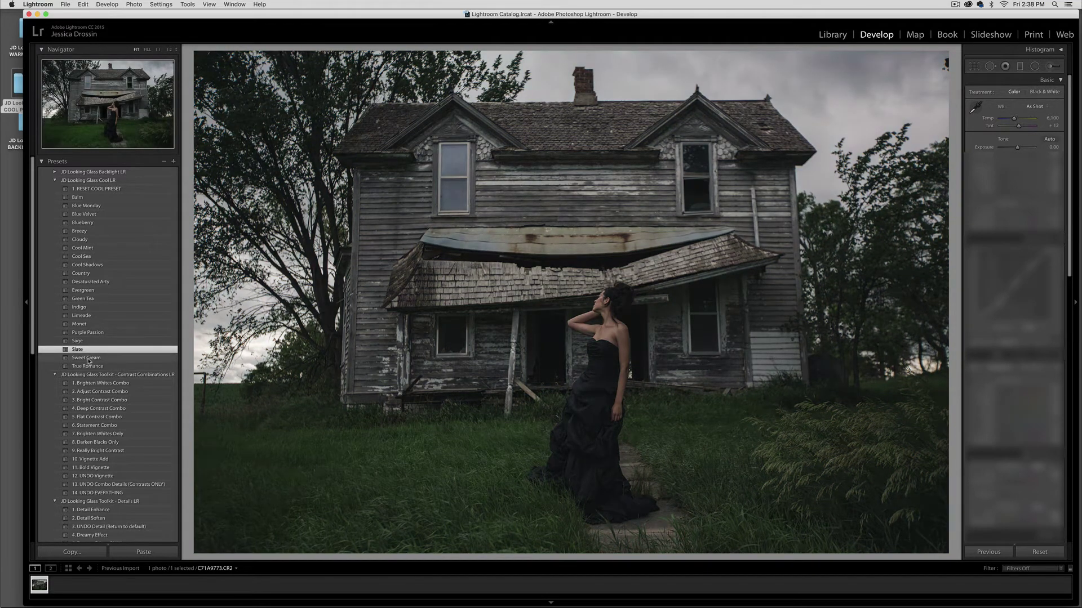
left_click(88, 359)
left_click(88, 368)
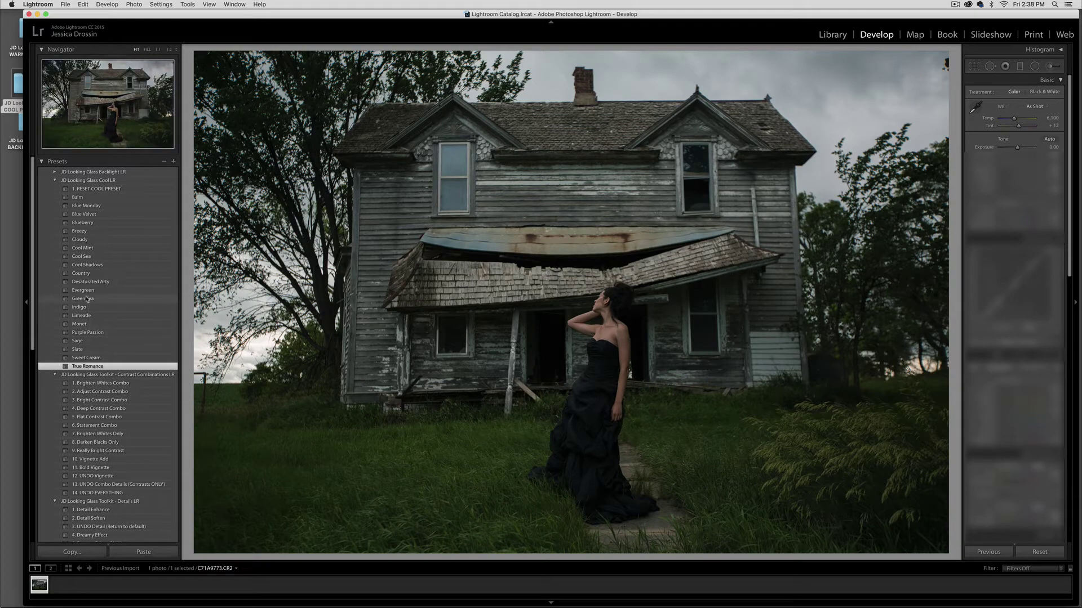
- Apply the Blueberry preset and raise Exposure to +0.35
left_click(91, 223)
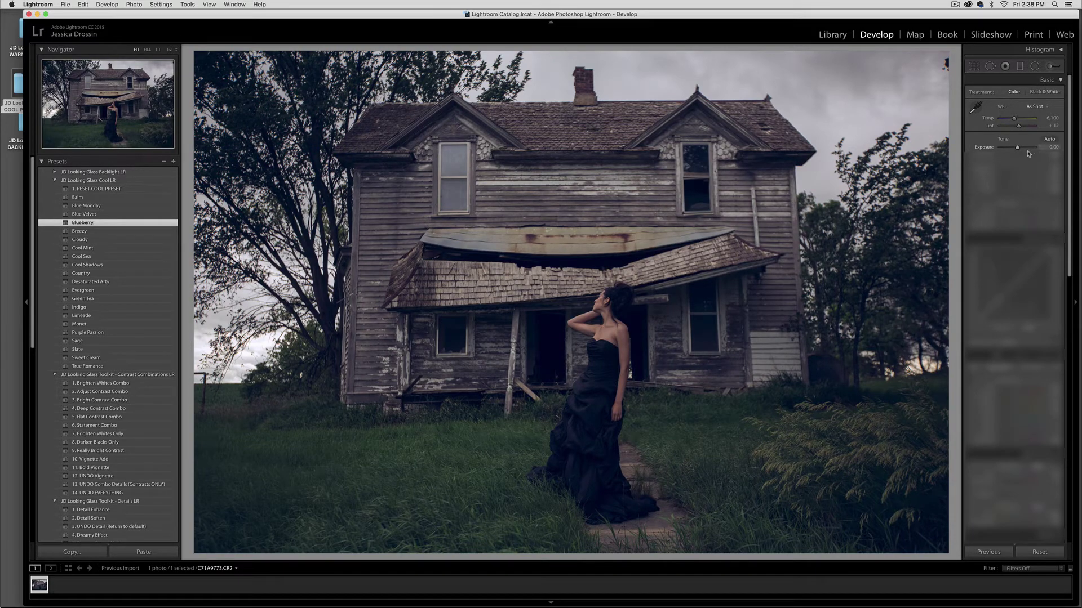
left_click_drag(1017, 147, 1019, 148)
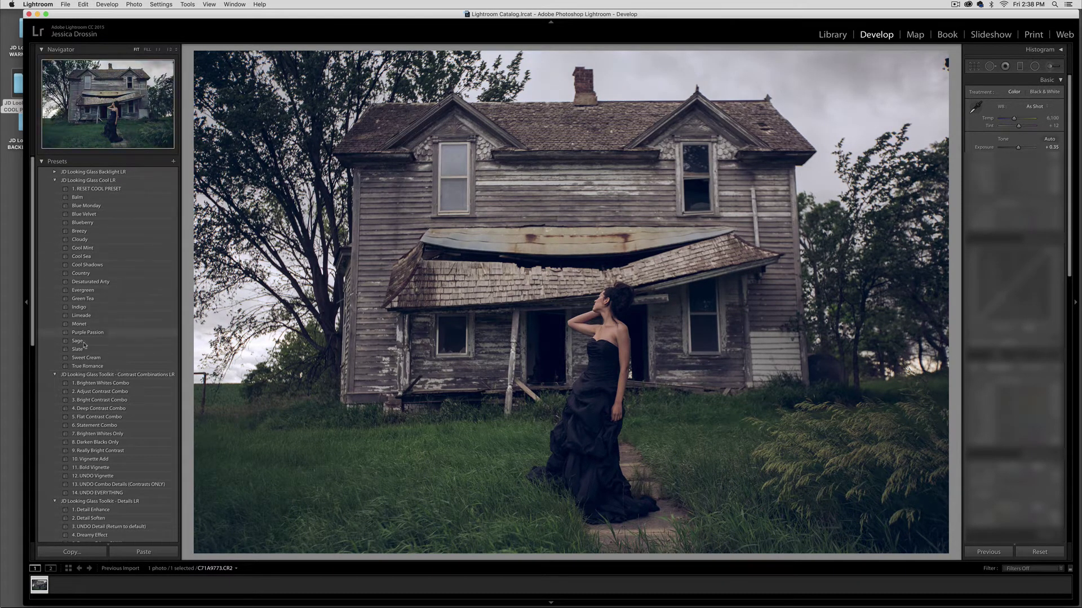
scroll(34, 321, "down", 3)
scroll(34, 321, "down", 6)
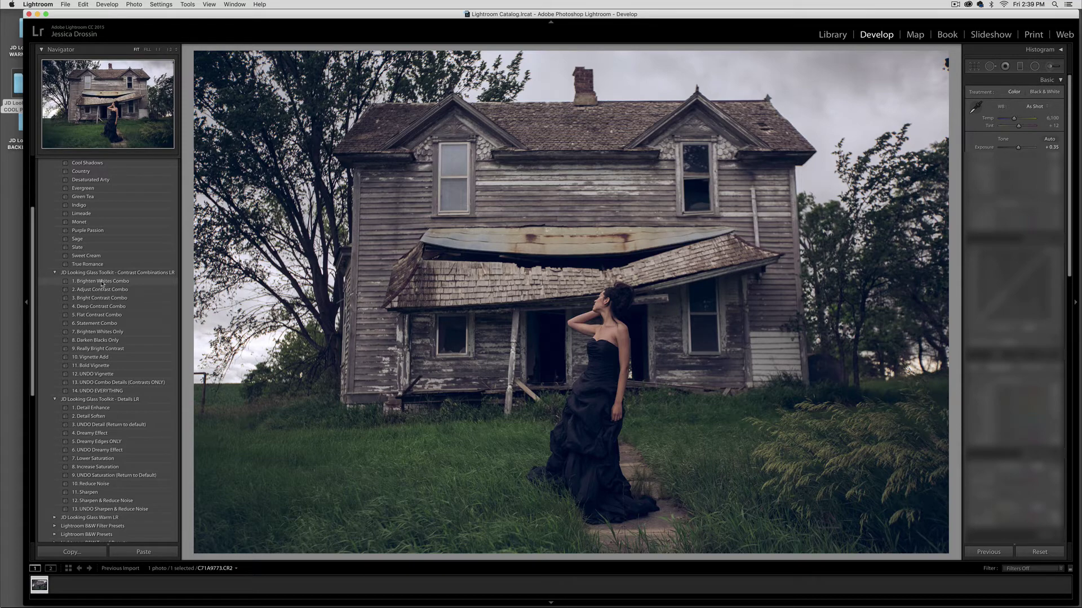
- Try the Brighten Whites, Adjust, Bright, Deep, Flat Contrast and Statement Combo presets
left_click(102, 281)
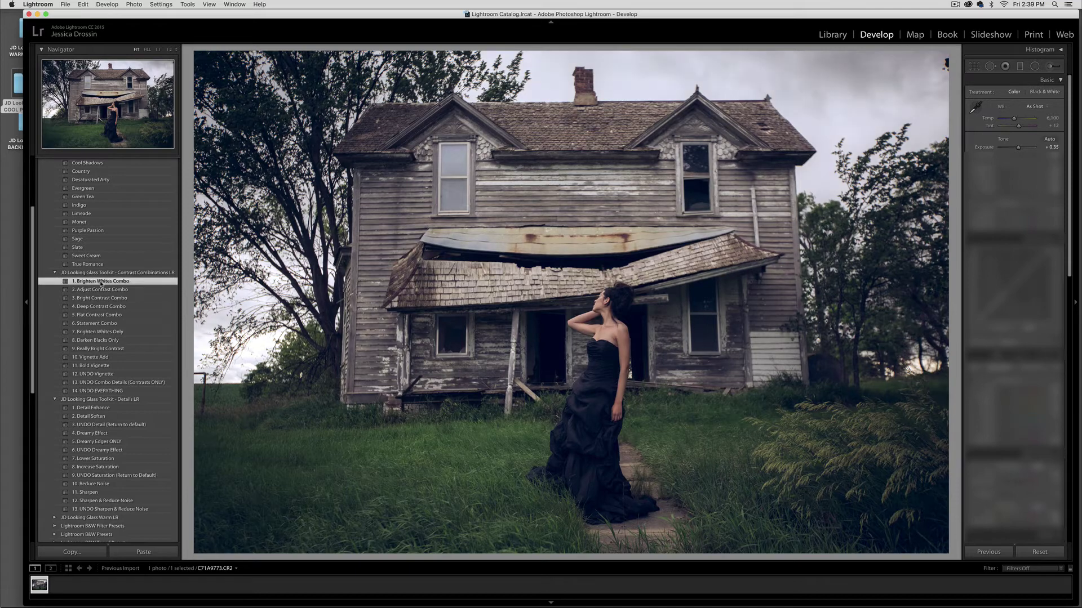
left_click(101, 290)
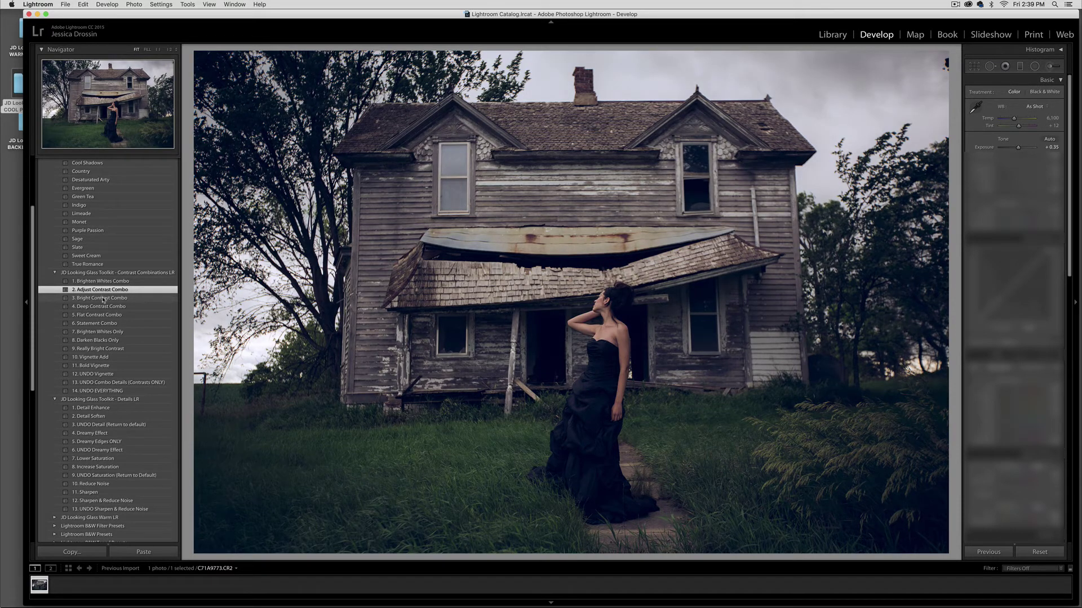
left_click(102, 299)
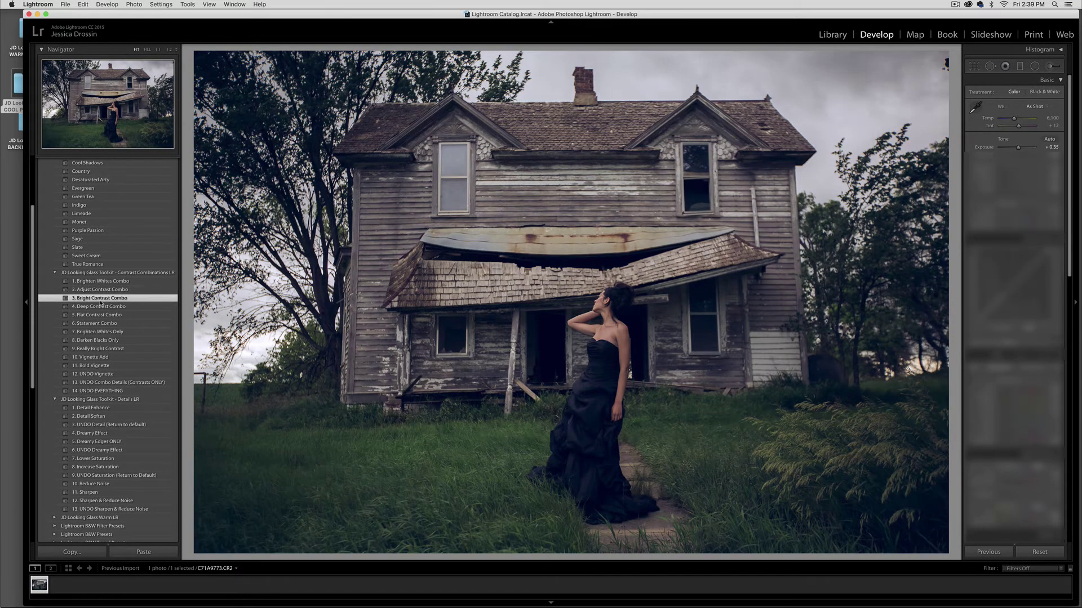
left_click(102, 307)
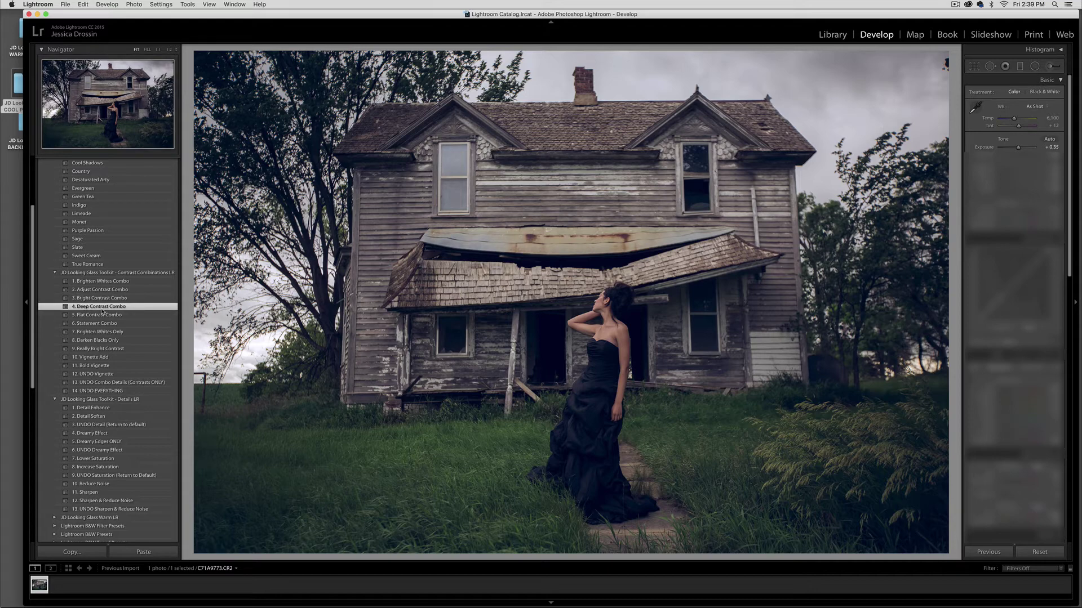
left_click(102, 316)
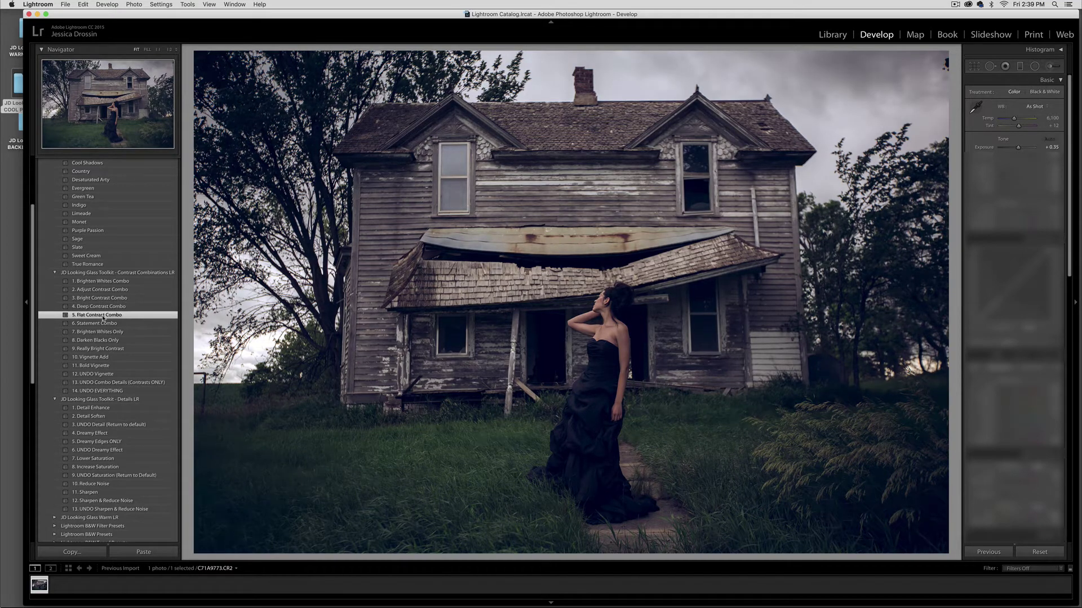
left_click(102, 324)
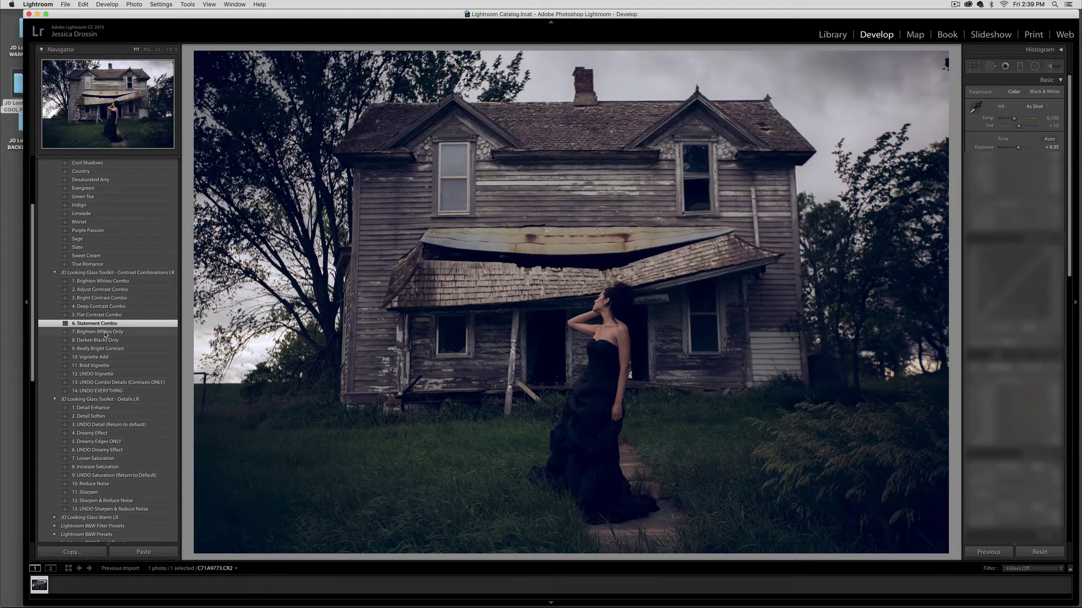
- Try Brighten Whites Only, Darken Blacks Only, Really Bright Contrast, Bright Contrast Combo, then UNDO EVERYTHING
left_click(108, 333)
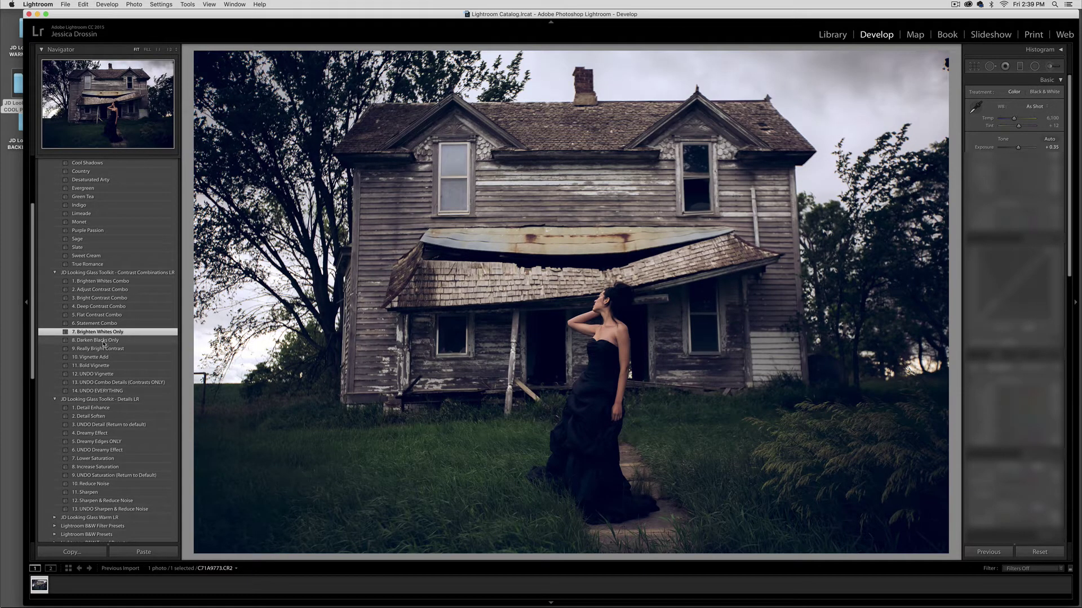
left_click(104, 341)
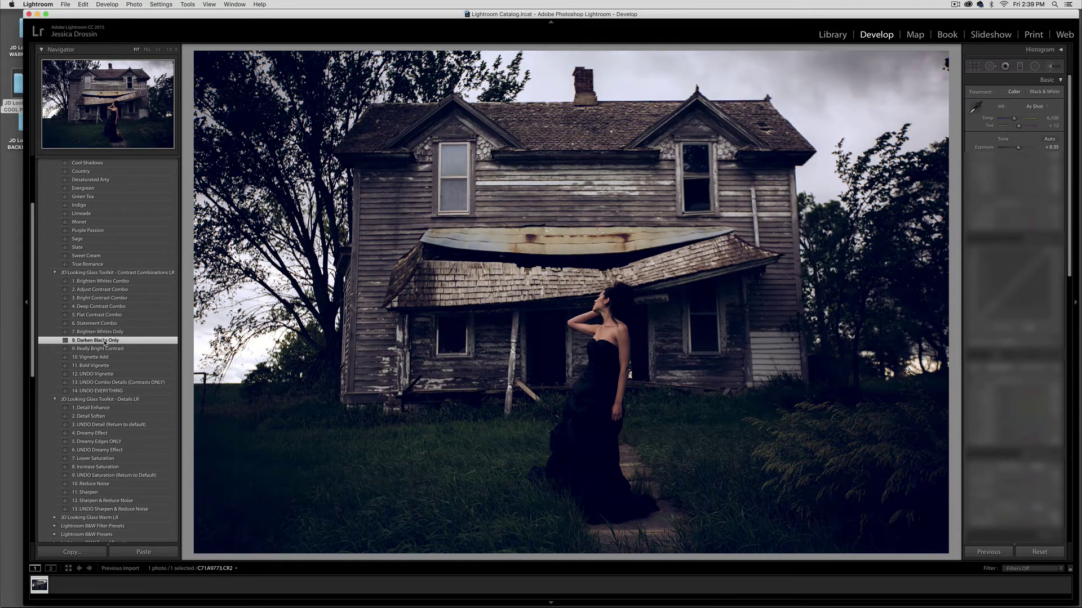
left_click(102, 351)
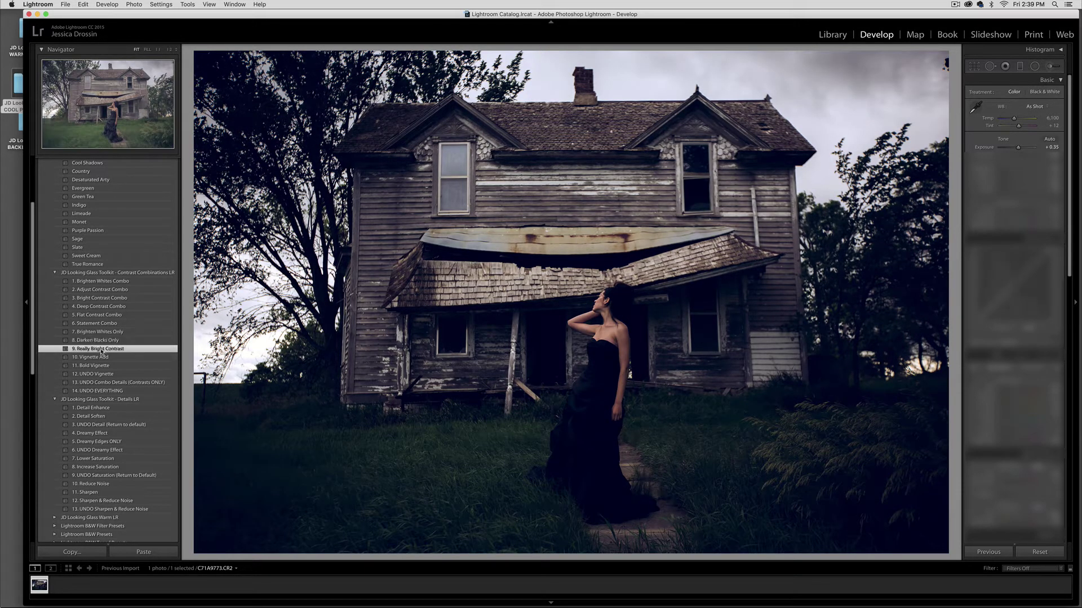
left_click(108, 299)
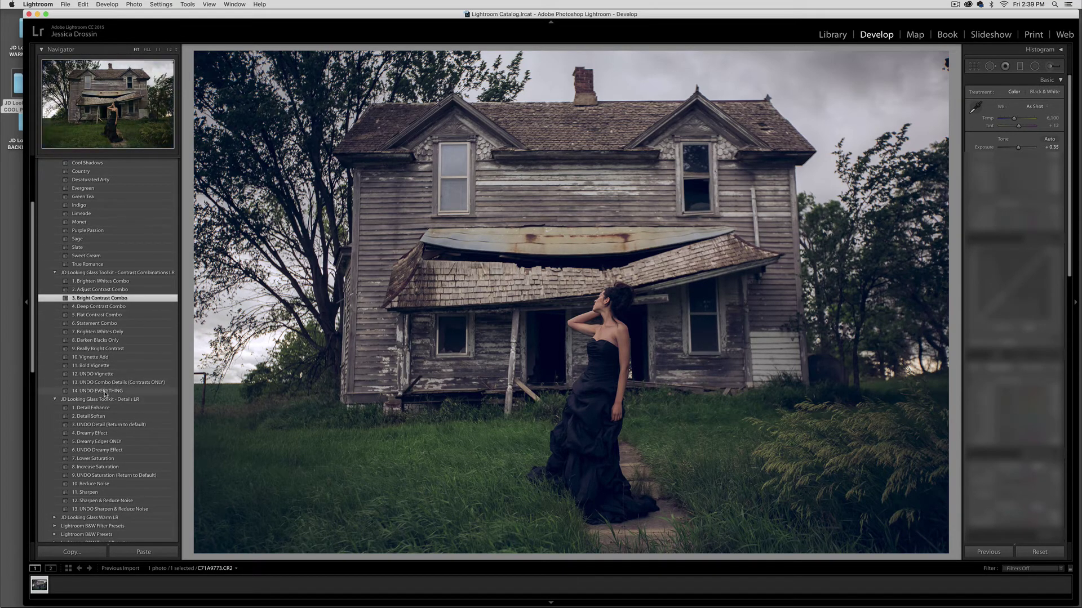
left_click(102, 391)
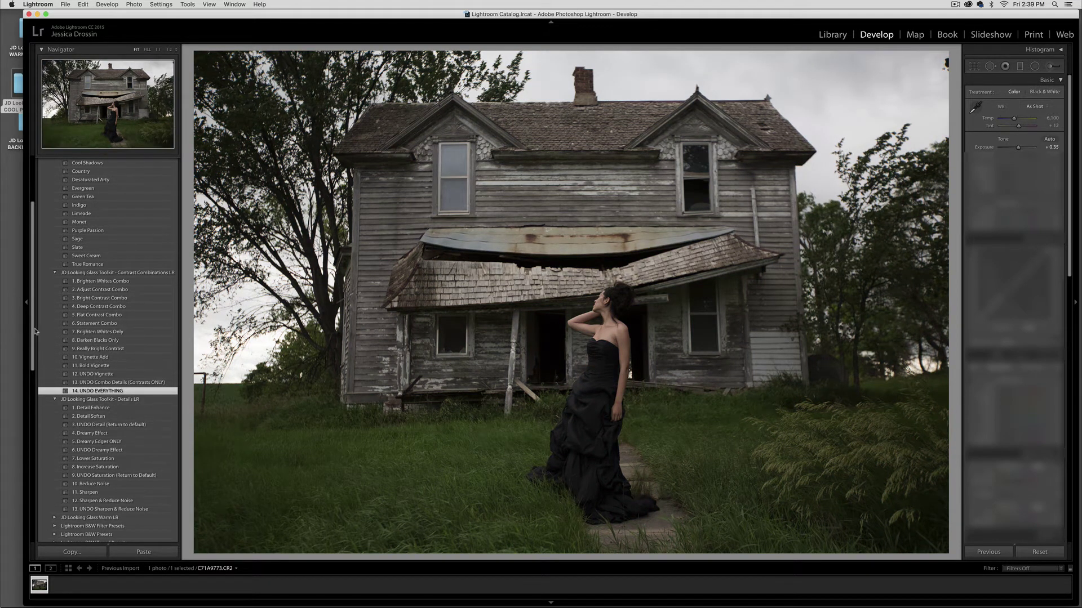
- Try Detail Enhance and Detail Soften, undo detail, then try and undo Dreamy Effect
scroll(35, 338, "down", 5)
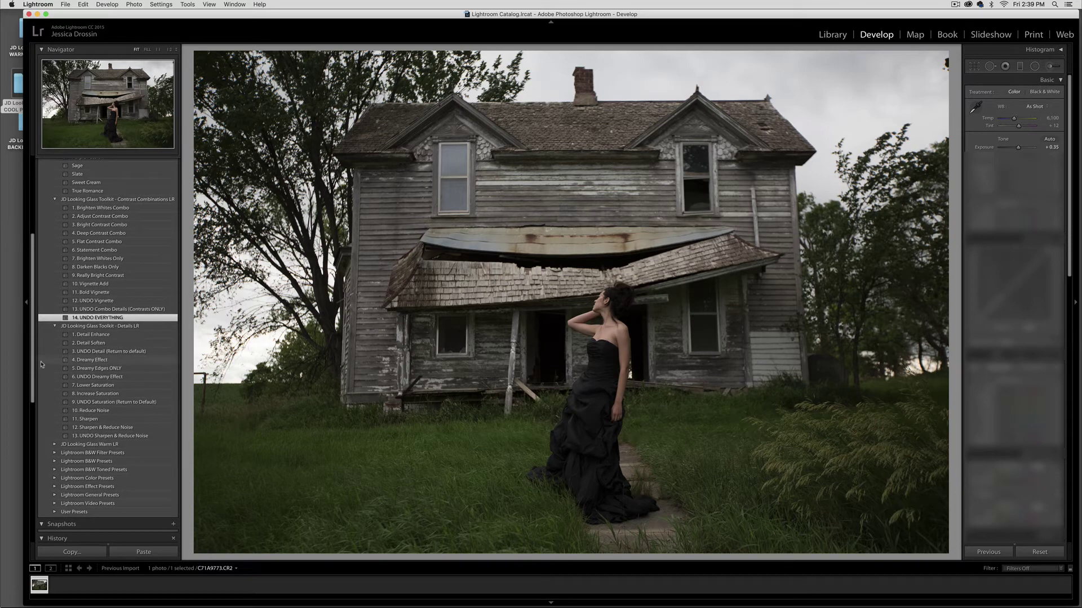
left_click(99, 335)
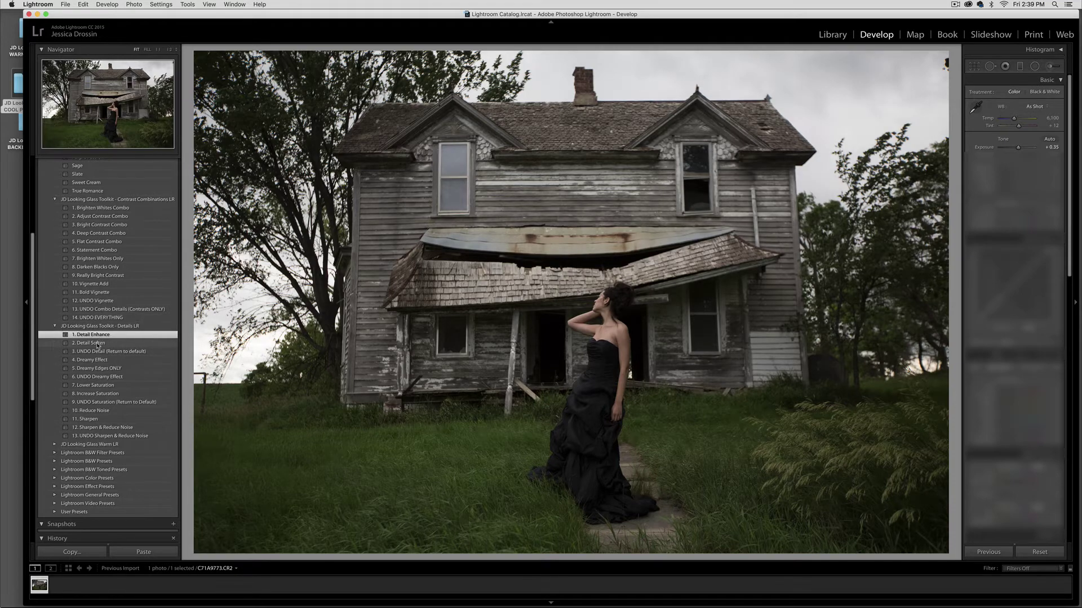
left_click(97, 344)
left_click(98, 353)
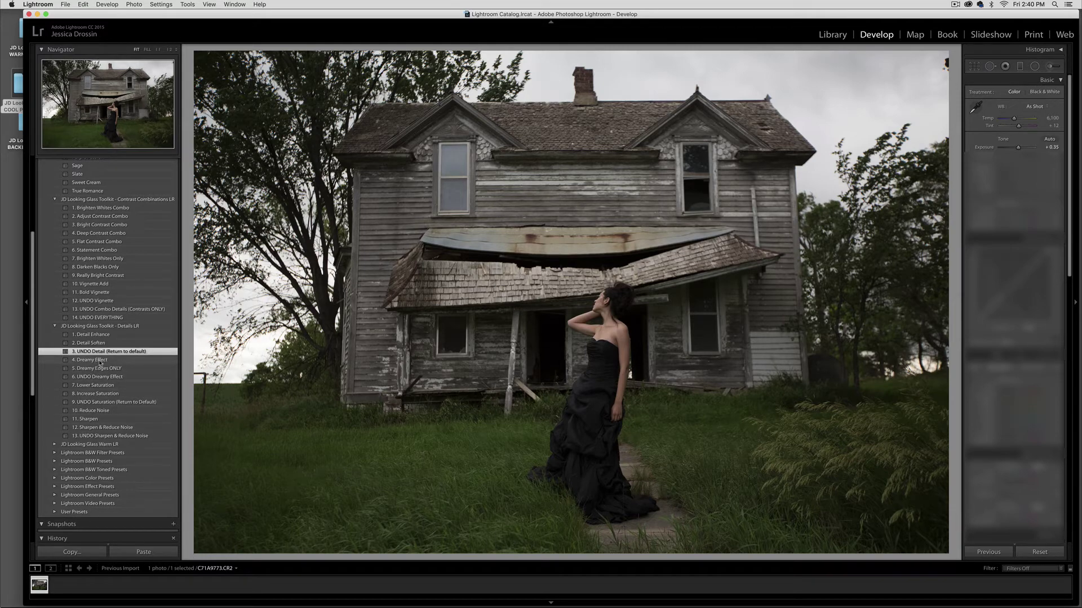
left_click(98, 360)
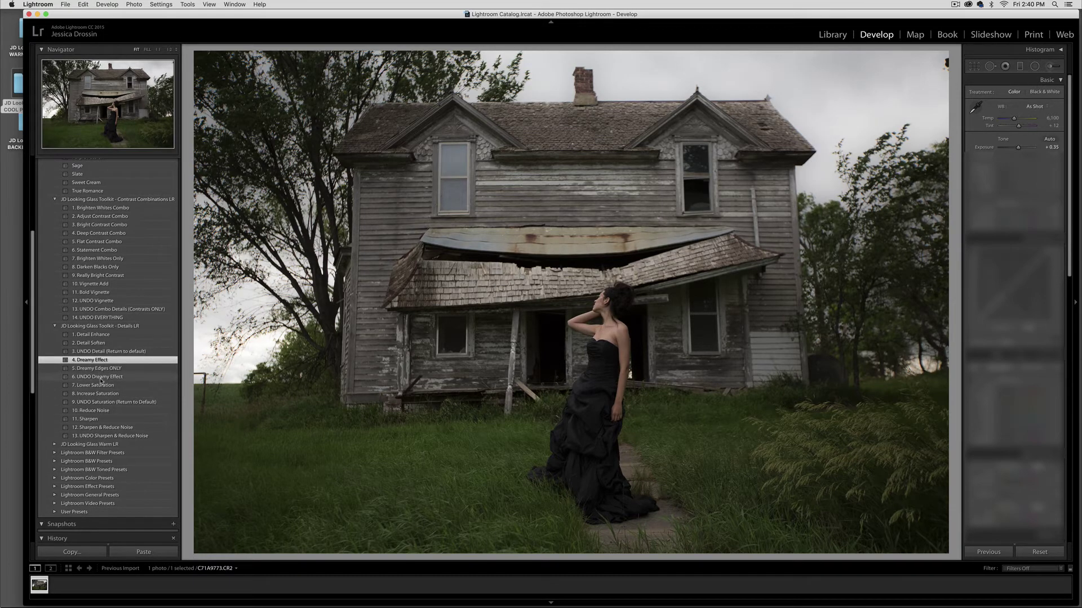
left_click(100, 377)
- Try Lower and Increase Saturation, then apply UNDO Sharpen & Reduce Noise
left_click(101, 386)
left_click(102, 394)
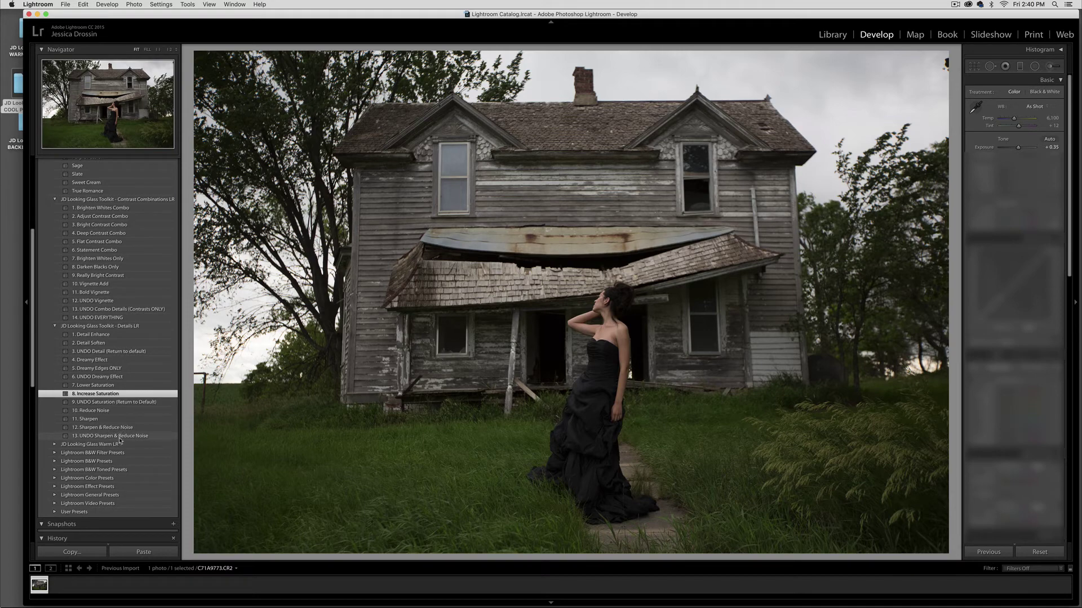
left_click(119, 436)
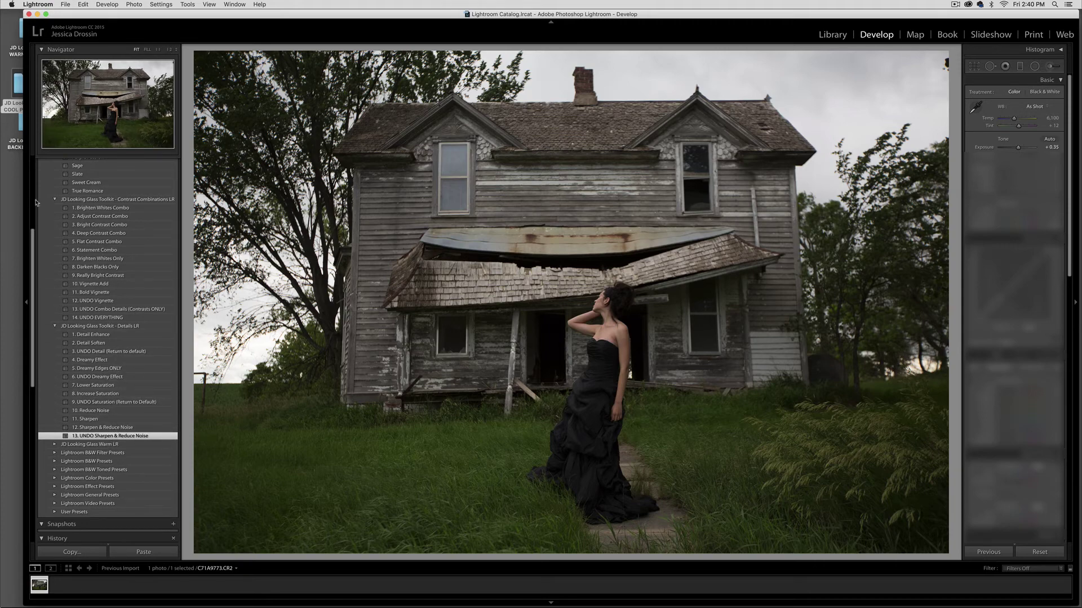
scroll(34, 263, "up", 3)
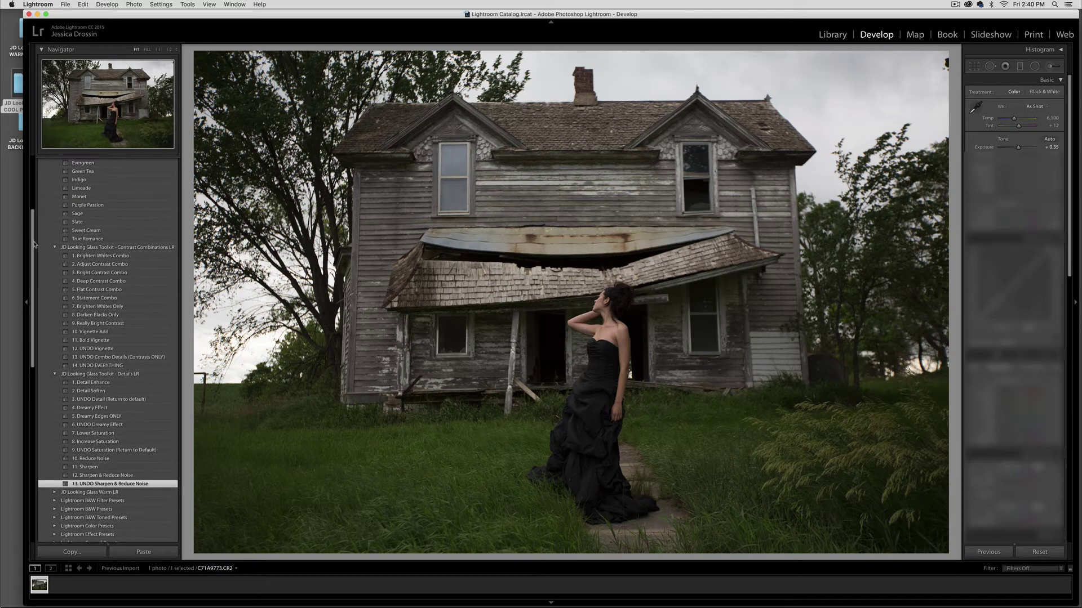
left_click(35, 568)
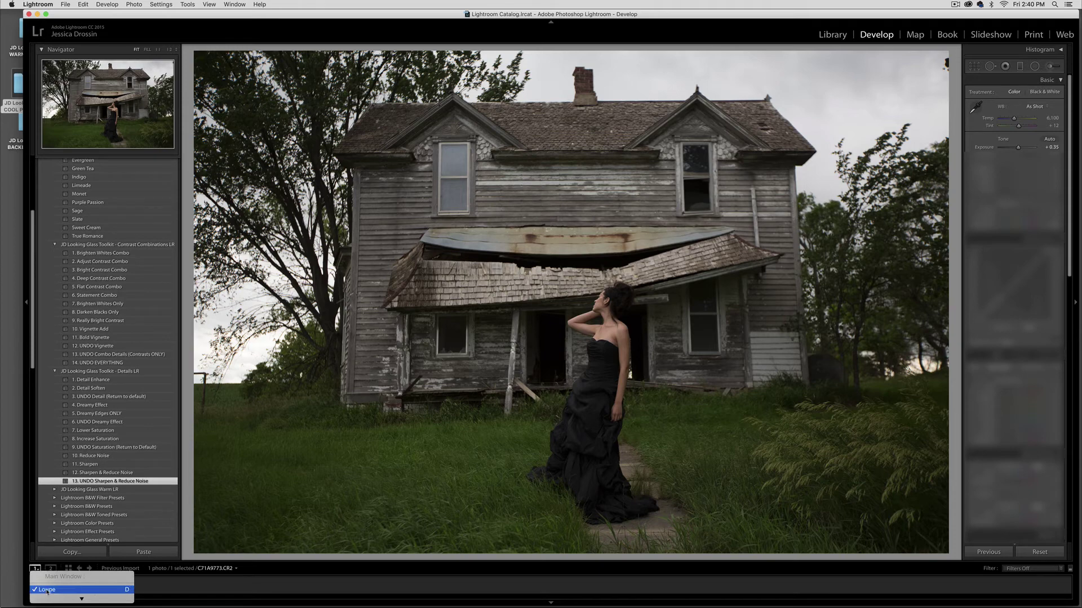
- Show Before/After Left/Right, reset, then apply Sage, Brighten Whites Combo, Increase Saturation, Sharpen & Reduce Noise
left_click(53, 550)
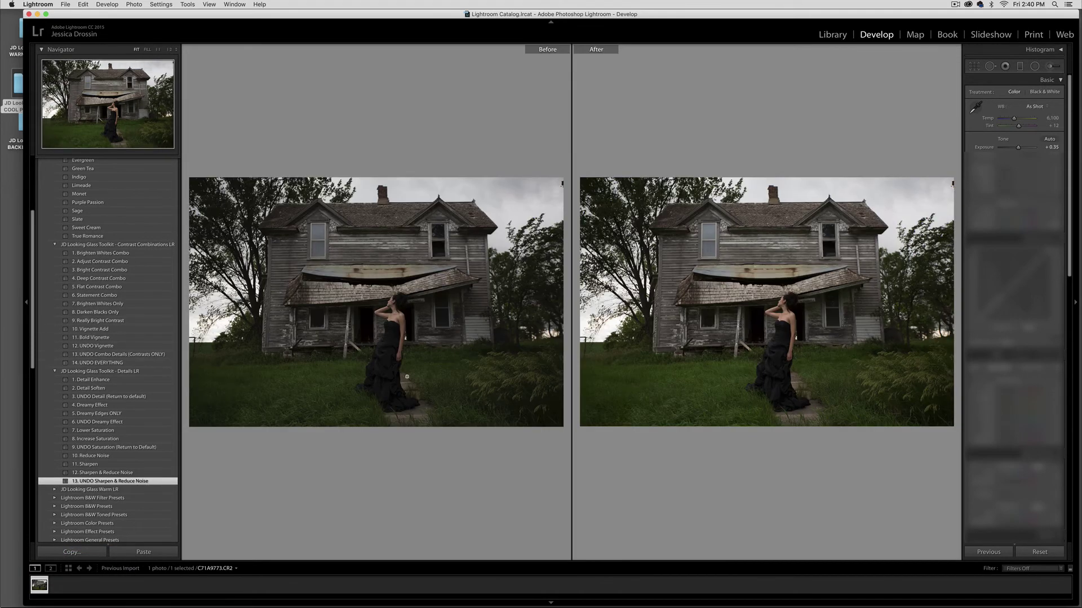
left_click(1039, 551)
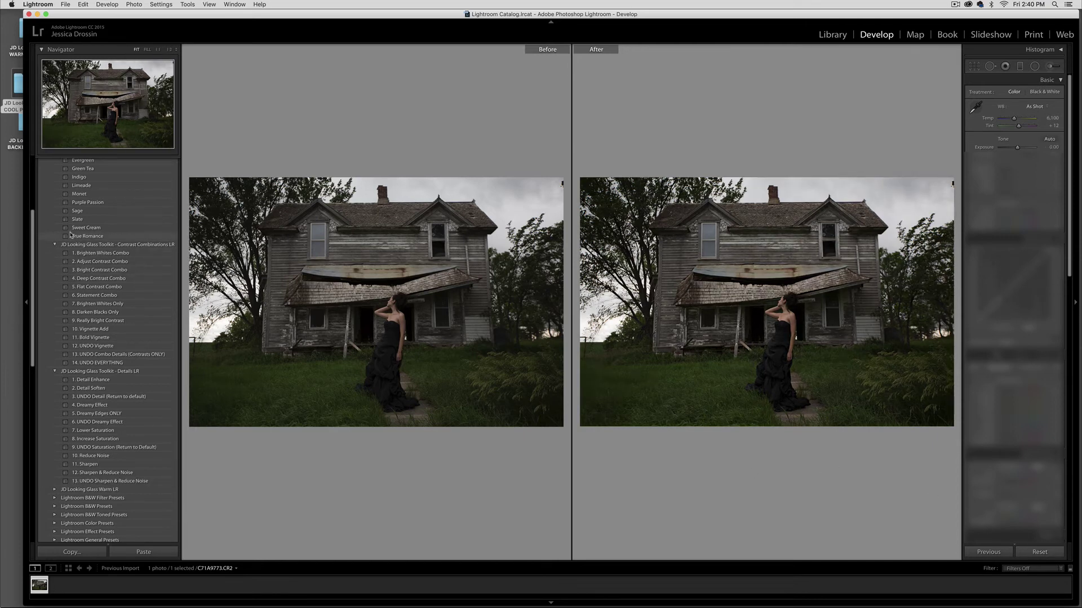
left_click(82, 212)
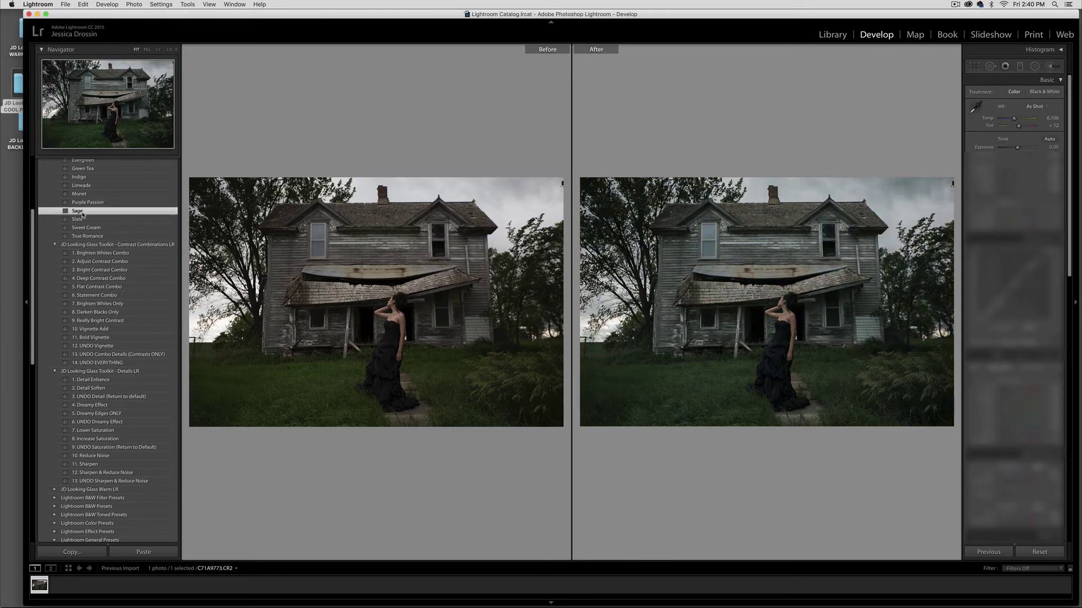
left_click(91, 255)
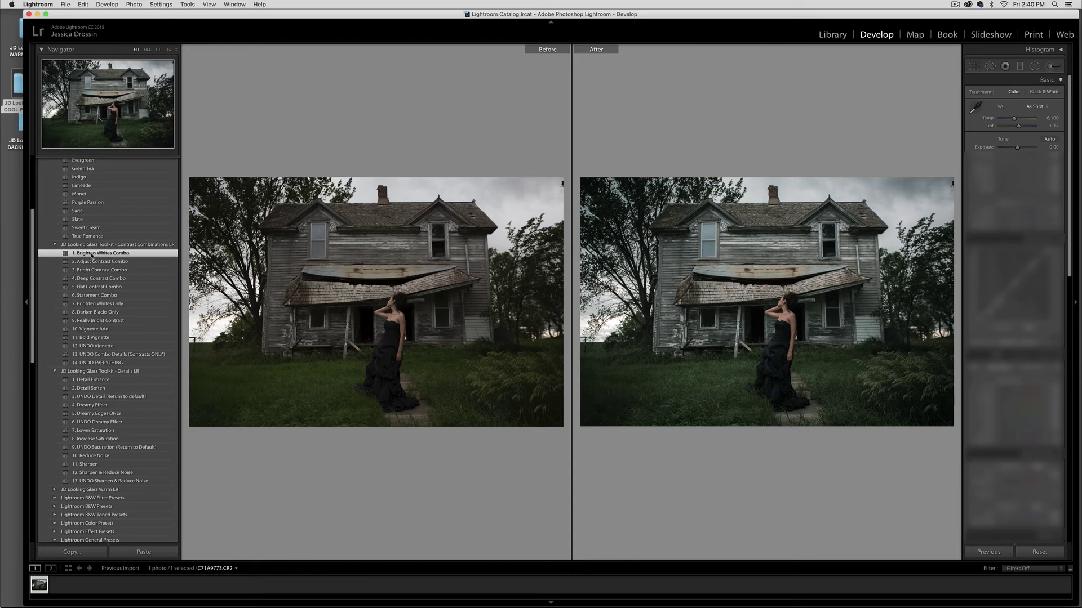
left_click(103, 439)
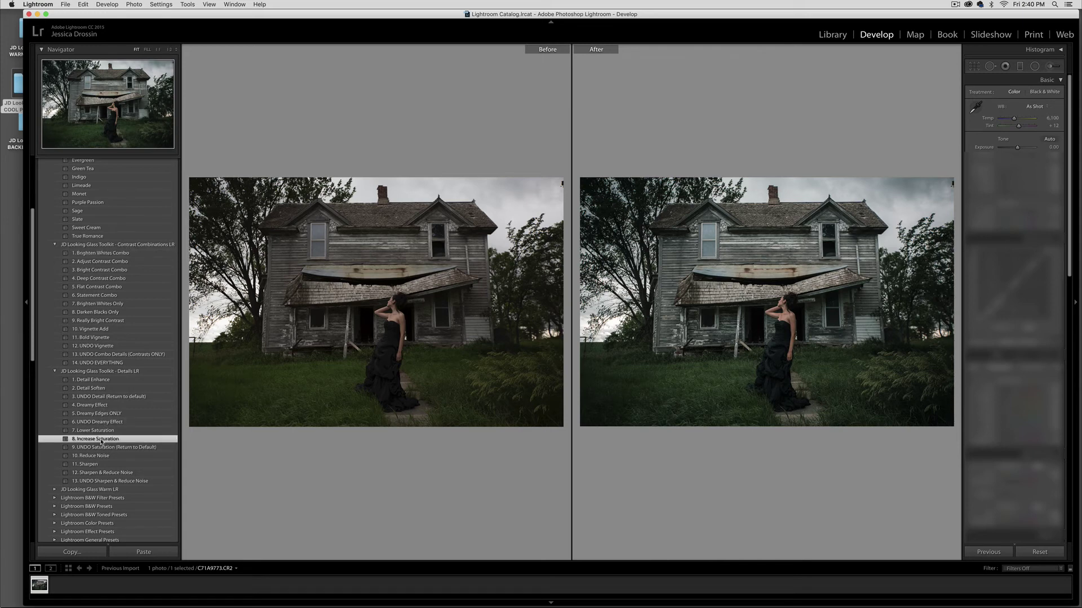
left_click(98, 474)
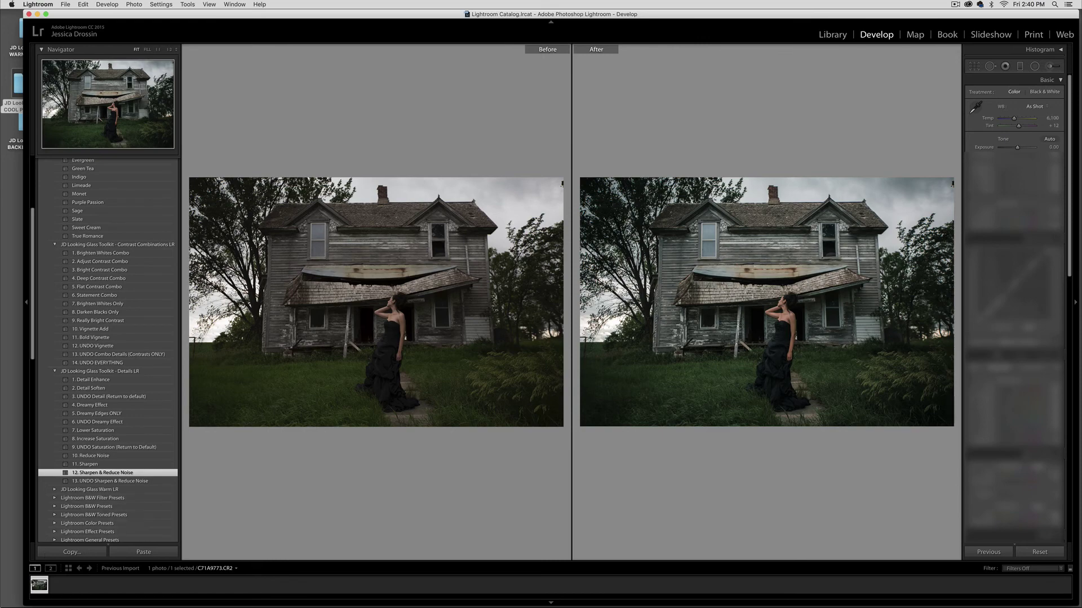
left_click(35, 570)
- Return to single-photo view and send the photo to Edit in Adobe Photoshop CC 2017
left_click(48, 587)
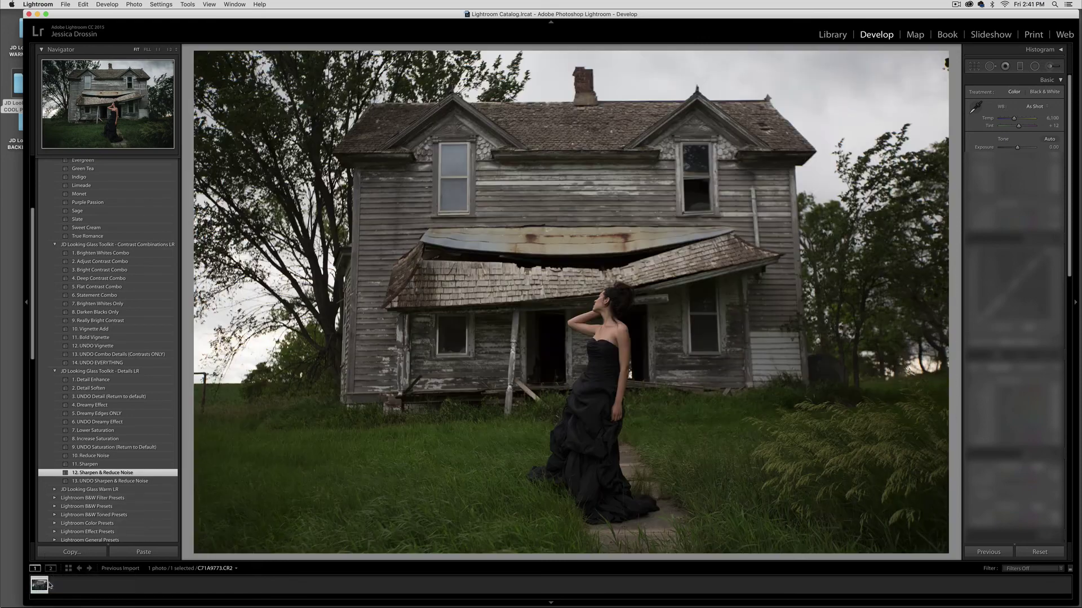
right_click(40, 587)
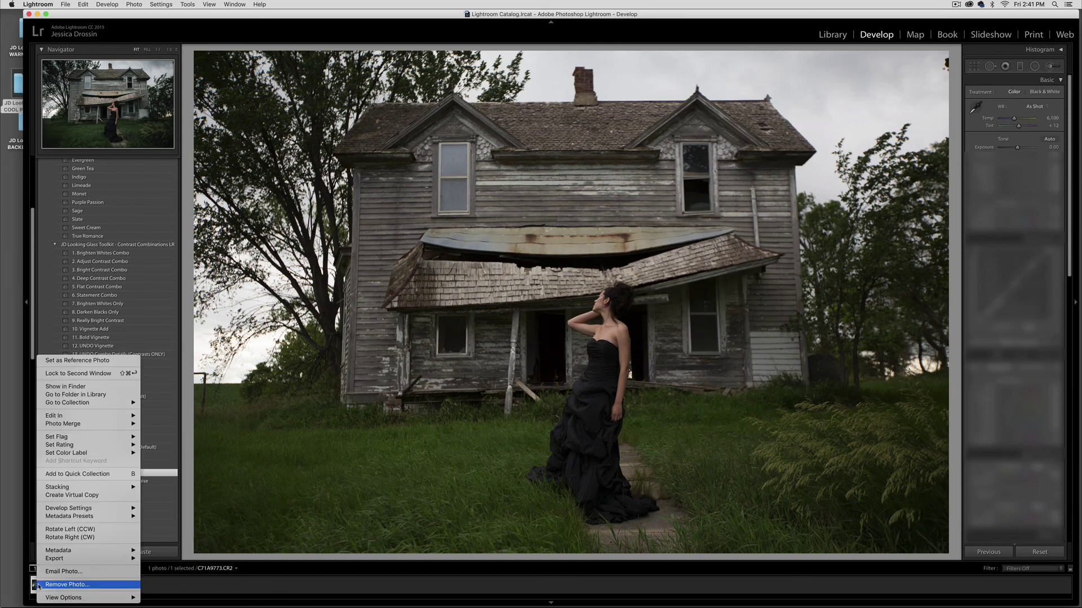
mouse_move(64, 418)
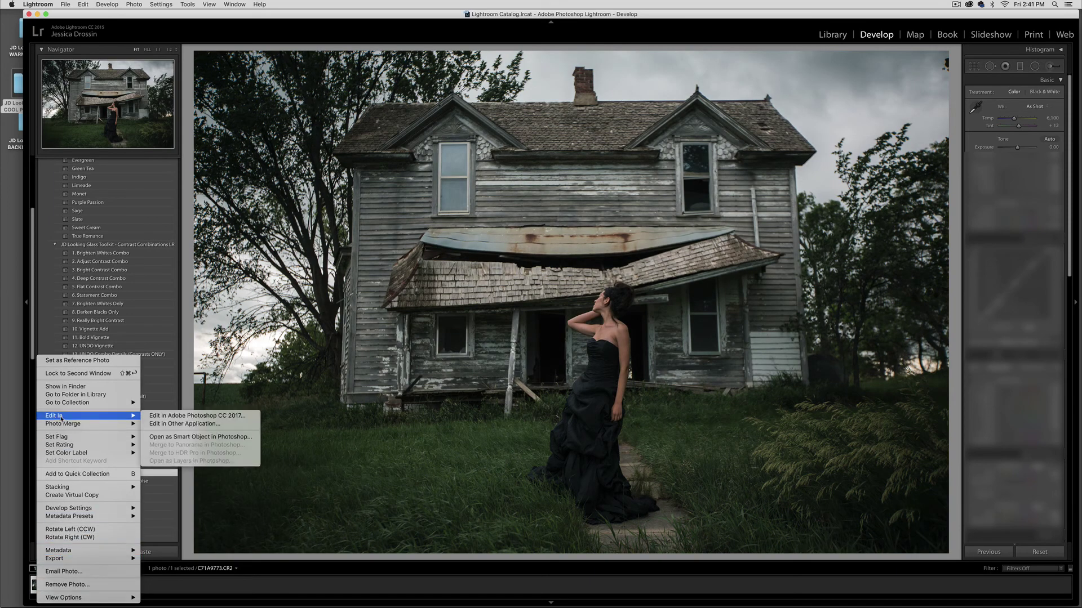
left_click(192, 416)
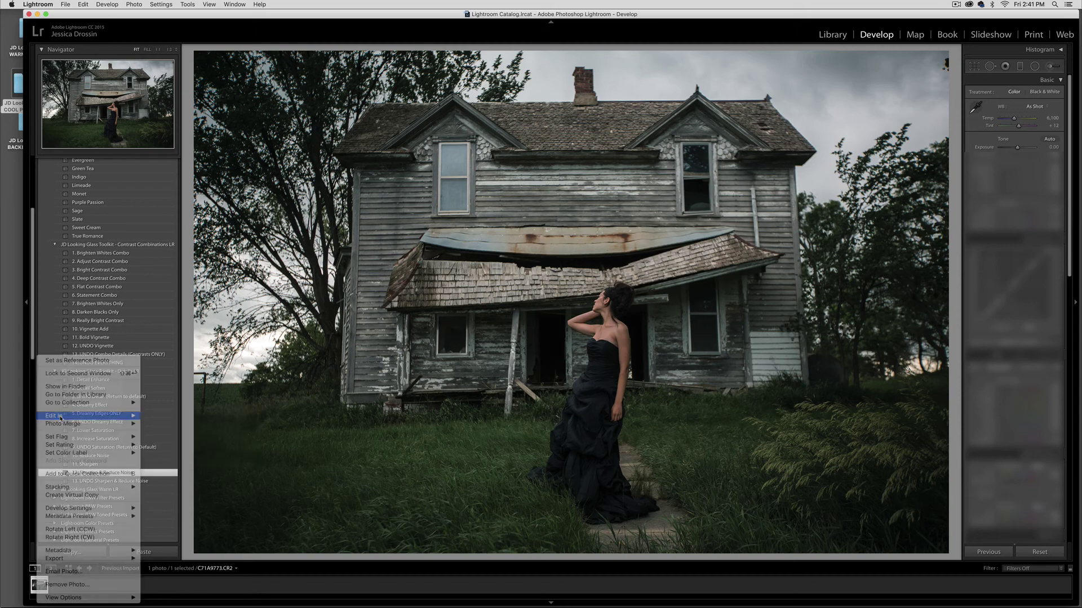
- Browse the Photo and View menus, then close them without choosing anything
left_click(135, 4)
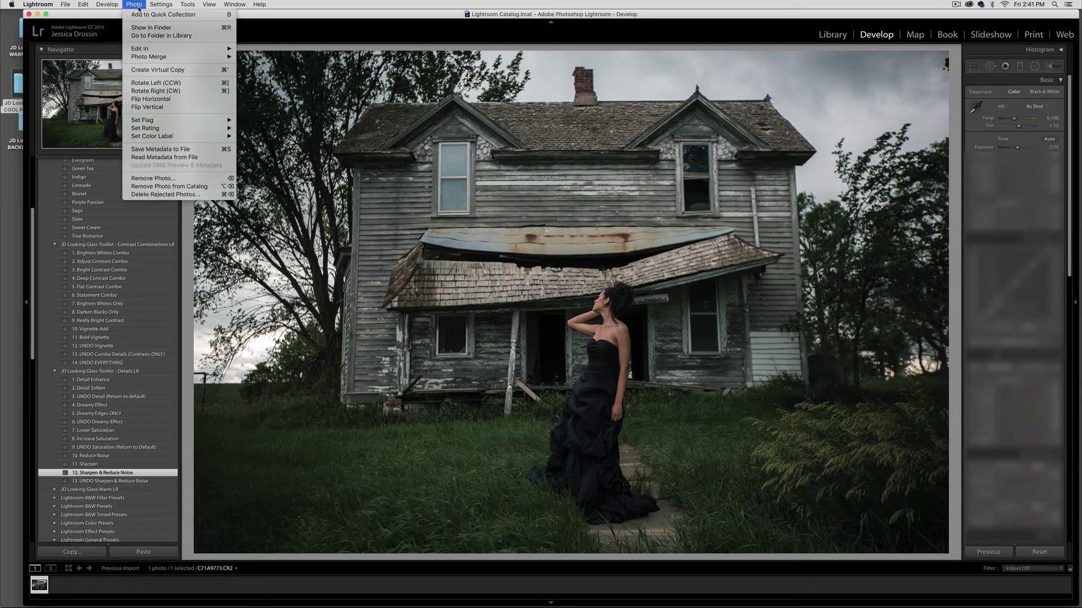
mouse_move(143, 49)
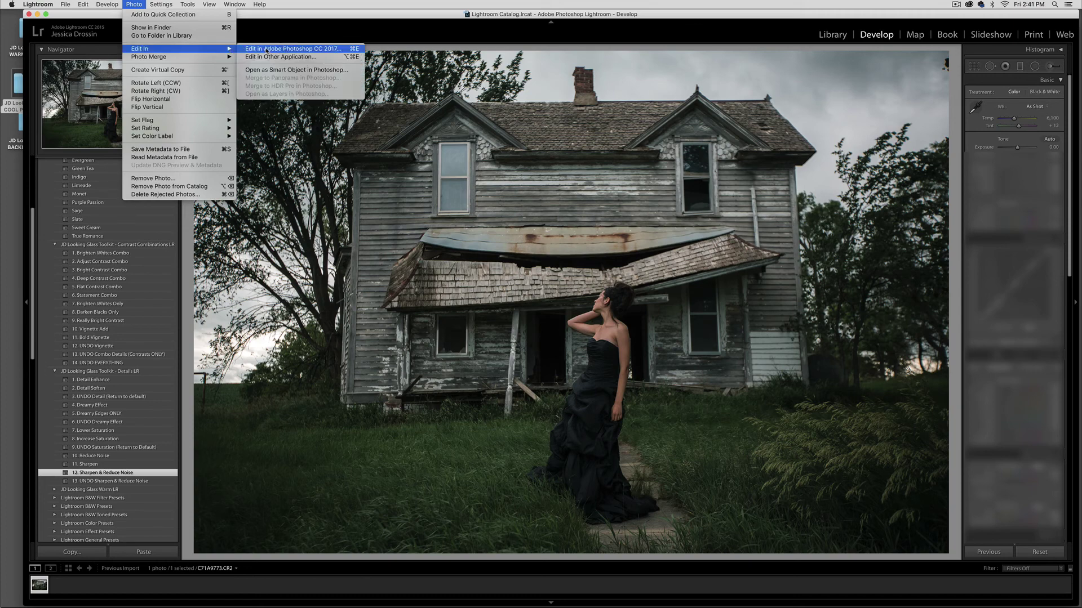
mouse_move(200, 6)
left_click(450, 46)
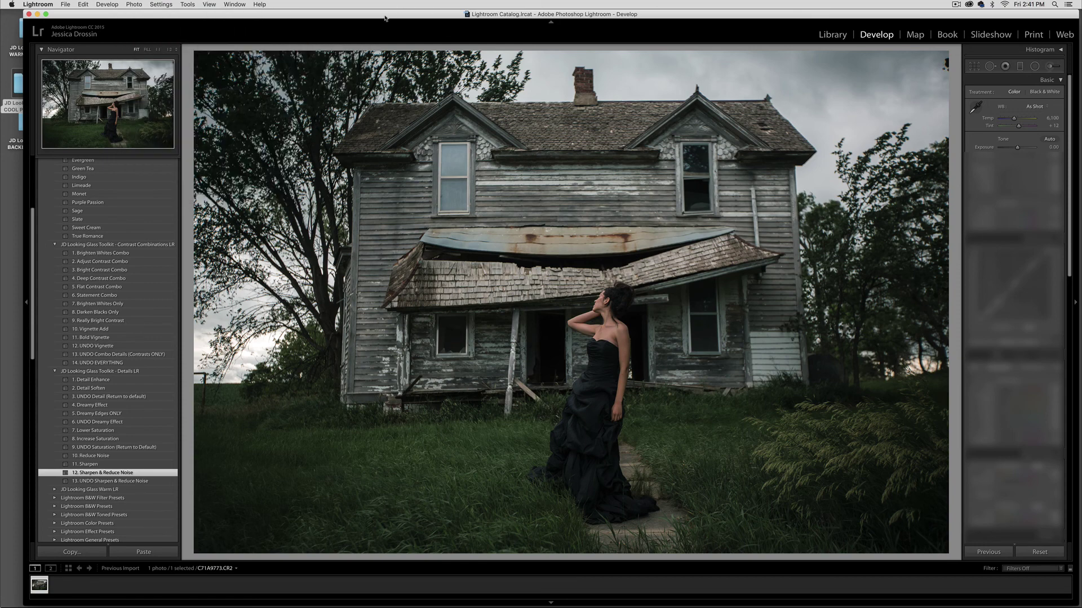